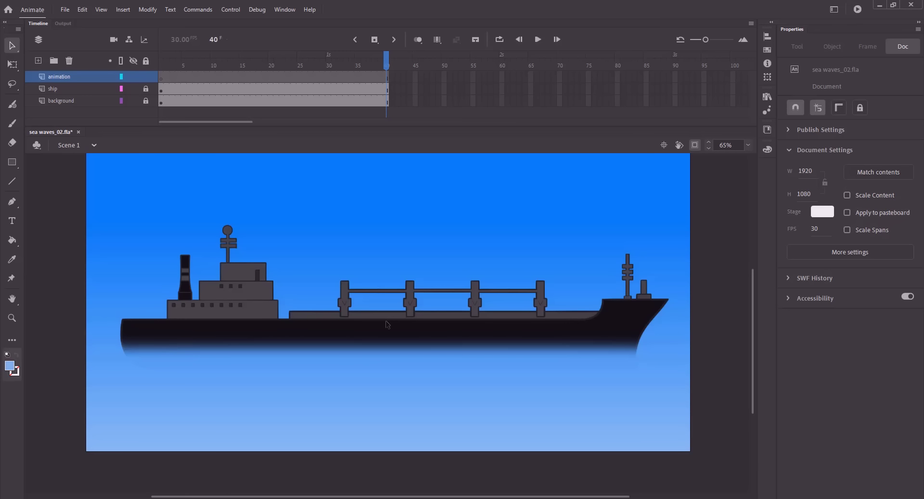
Draw a stroke-free rectangle about 1792 × 212 px below the ship and fill it with the deeper blue sampled from the upper sky.
{"action": "key", "text": "r"}
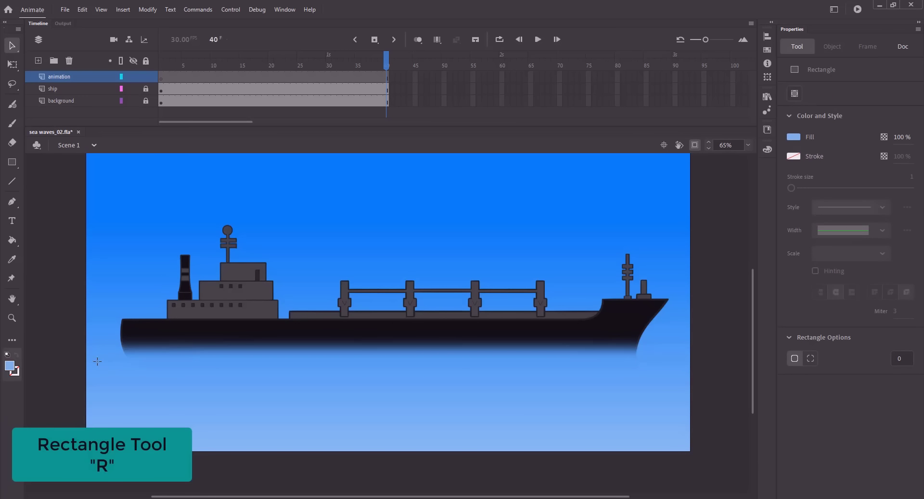
{"action": "mouse_move", "coordinate": [99, 360]}
{"action": "left_mouse_down"}
{"action": "mouse_move", "coordinate": [502, 394]}
{"action": "mouse_move", "coordinate": [661, 427]}
{"action": "left_mouse_up"}
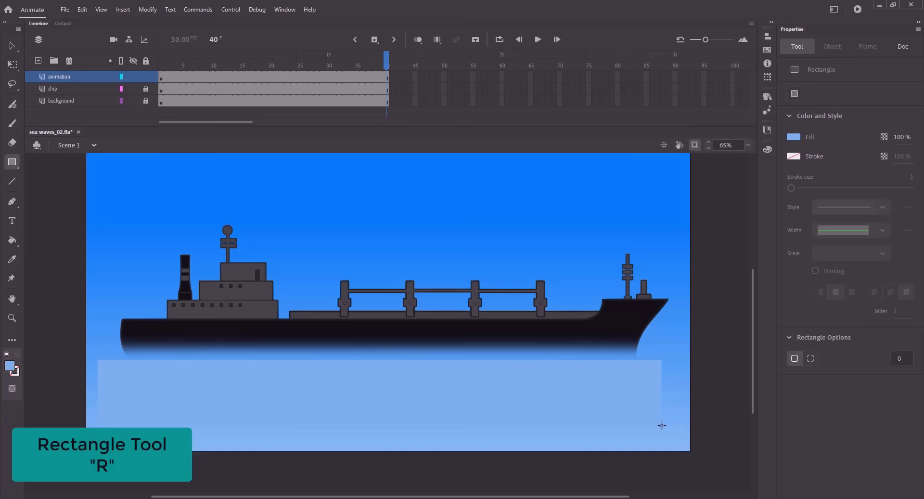
{"action": "key", "text": "v"}
{"action": "left_click", "coordinate": [587, 409]}
{"action": "left_click", "coordinate": [793, 207]}
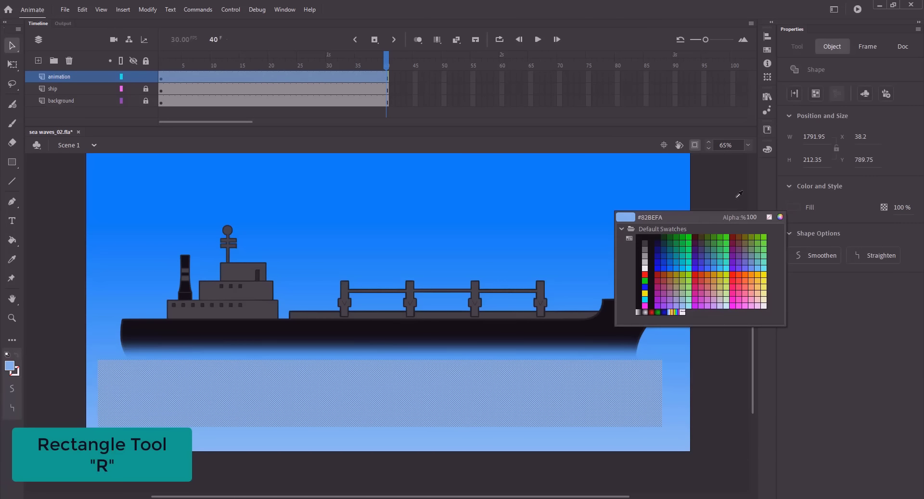
{"action": "left_click", "coordinate": [599, 217]}
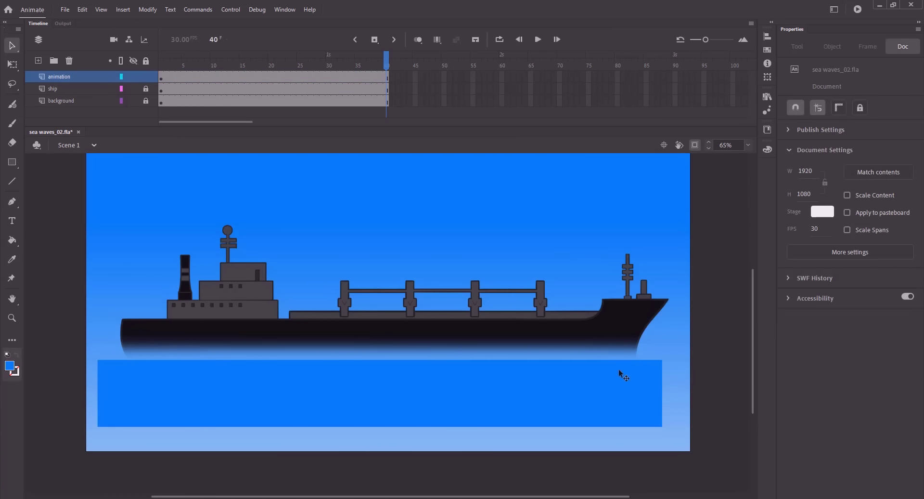
Show the artwork beyond the stage and stretch both ends of the blue rectangle past the stage edges, to about 2047 px wide.
{"action": "left_click_drag", "start_coordinate": [663, 360], "coordinate": [709, 360]}
{"action": "left_click", "coordinate": [694, 145]}
{"action": "left_click_drag", "start_coordinate": [664, 427], "coordinate": [710, 427]}
{"action": "left_click_drag", "start_coordinate": [94, 360], "coordinate": [65, 360]}
{"action": "left_click_drag", "start_coordinate": [92, 427], "coordinate": [65, 426]}
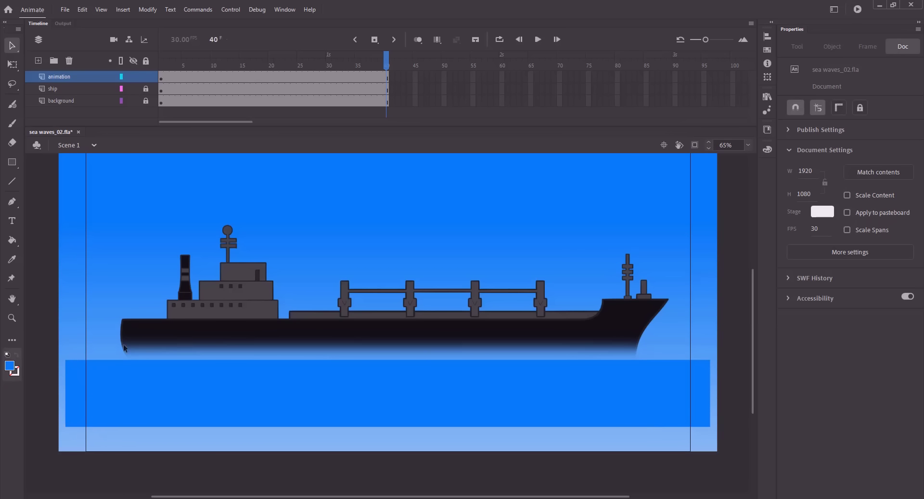
Convert the blue rectangle to a graphic symbol named "waves" and open the symbol for editing.
{"action": "left_click", "coordinate": [209, 393]}
{"action": "key", "text": "F8"}
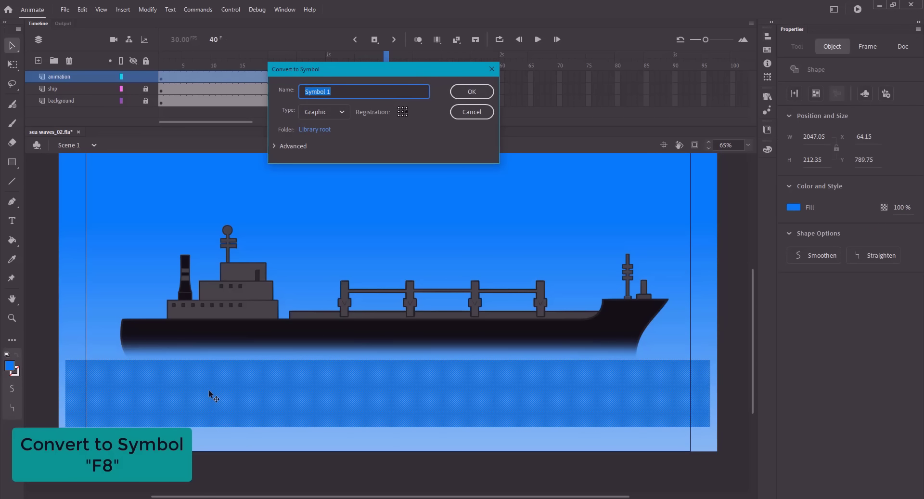
{"action": "type", "text": "waves"}
{"action": "key", "text": "Return"}
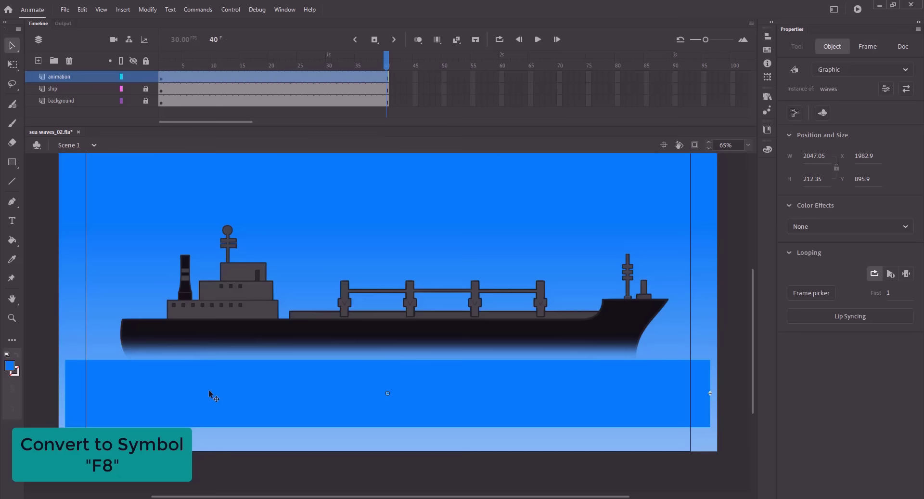
{"action": "double_click", "coordinate": [395, 388]}
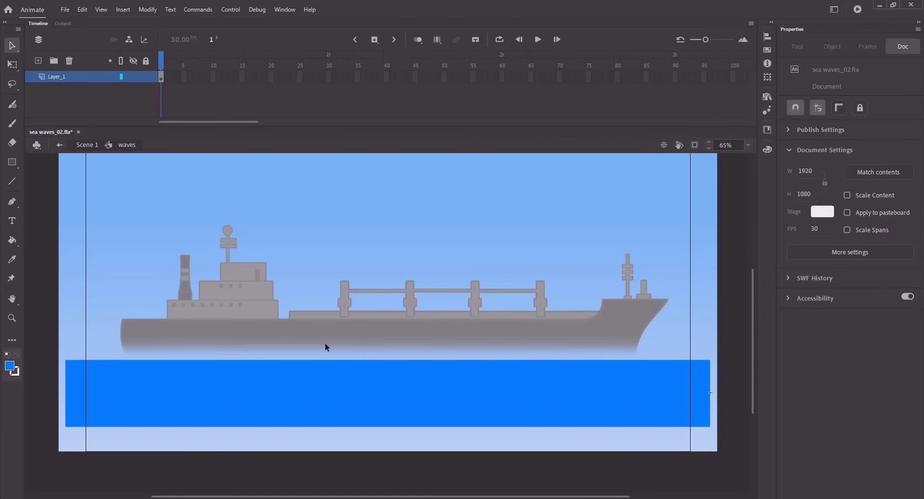
Pull new corner points out of the rectangle's upper edge with the Selection tool to form a zigzag of peaks and troughs along its full width.
{"action": "key", "text": "v"}
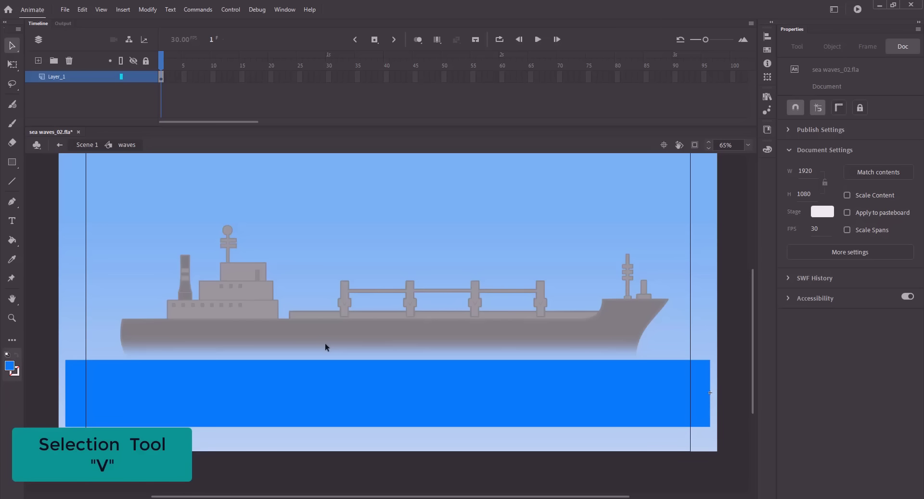
{"action": "mouse_move", "coordinate": [112, 352]}
{"action": "left_mouse_down"}
{"action": "mouse_move", "coordinate": [121, 346]}
{"action": "mouse_move", "coordinate": [91, 371]}
{"action": "mouse_move", "coordinate": [124, 350]}
{"action": "left_mouse_up"}
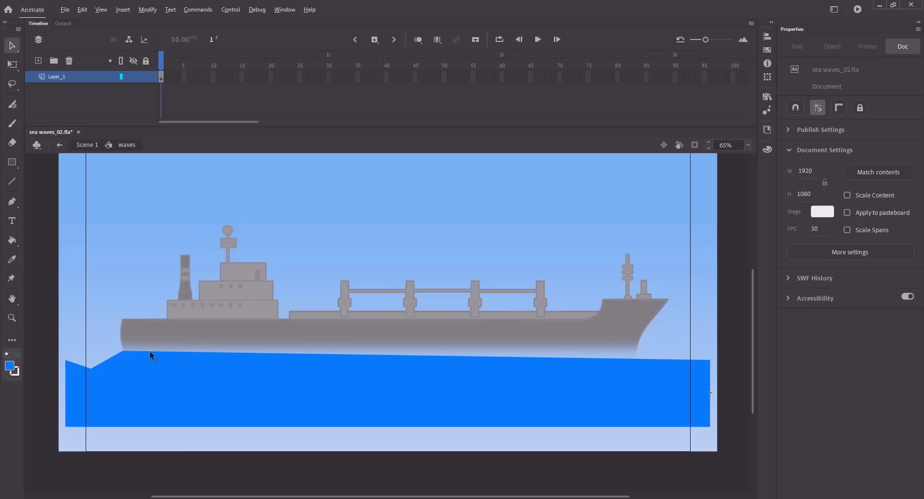
{"action": "left_click_drag", "start_coordinate": [149, 350], "coordinate": [274, 352]}
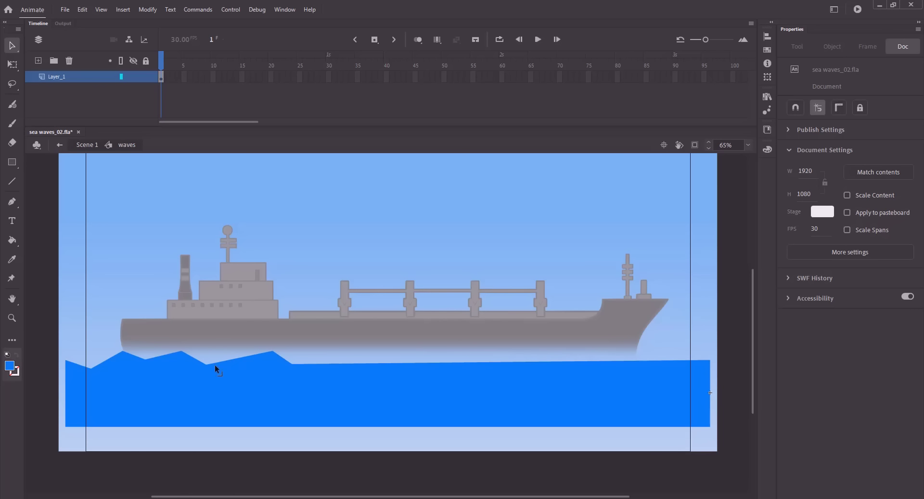
{"action": "left_click_drag", "start_coordinate": [215, 364], "coordinate": [219, 364]}
{"action": "left_click_drag", "start_coordinate": [340, 363], "coordinate": [346, 354]}
{"action": "left_click_drag", "start_coordinate": [371, 356], "coordinate": [432, 361]}
{"action": "left_click_drag", "start_coordinate": [456, 361], "coordinate": [552, 370]}
{"action": "left_click_drag", "start_coordinate": [595, 367], "coordinate": [601, 351]}
{"action": "left_click_drag", "start_coordinate": [625, 353], "coordinate": [686, 352]}
{"action": "key", "text": "ctrl+z"}
{"action": "key", "text": "ctrl+z"}
{"action": "left_click_drag", "start_coordinate": [710, 360], "coordinate": [710, 363]}
Bend the straight zigzag segments into curves so the upper edge forms rounded sea waves.
{"action": "left_click_drag", "start_coordinate": [80, 365], "coordinate": [78, 368]}
{"action": "left_click_drag", "start_coordinate": [107, 359], "coordinate": [104, 353]}
{"action": "left_click_drag", "start_coordinate": [133, 354], "coordinate": [201, 361]}
{"action": "left_click_drag", "start_coordinate": [243, 358], "coordinate": [240, 354]}
{"action": "left_click_drag", "start_coordinate": [281, 357], "coordinate": [315, 353]}
{"action": "left_click_drag", "start_coordinate": [362, 363], "coordinate": [403, 362]}
{"action": "left_click_drag", "start_coordinate": [487, 364], "coordinate": [535, 366]}
{"action": "left_click_drag", "start_coordinate": [611, 360], "coordinate": [616, 364]}
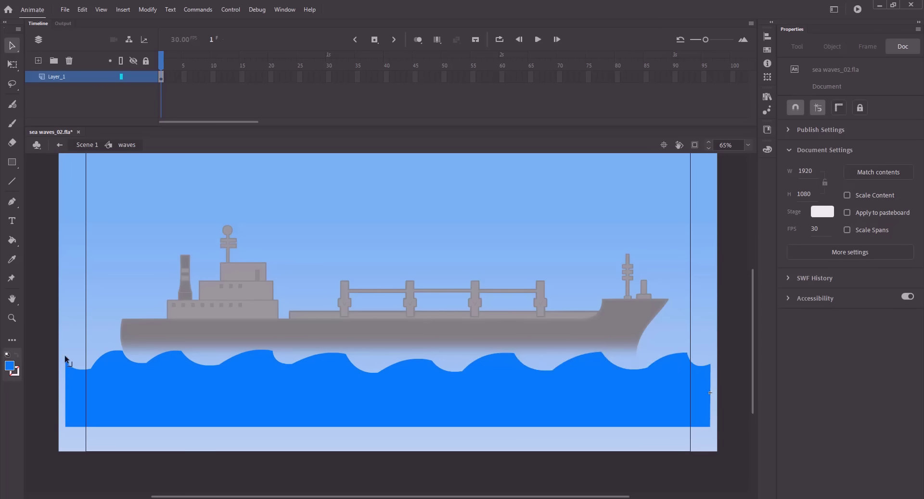
Reshape the wave curves across the whole width into pointed crests with smooth, shallow troughs.
{"action": "left_click_drag", "start_coordinate": [92, 362], "coordinate": [154, 364]}
{"action": "left_click_drag", "start_coordinate": [182, 351], "coordinate": [188, 353]}
{"action": "left_click_drag", "start_coordinate": [131, 354], "coordinate": [135, 350]}
{"action": "left_click_drag", "start_coordinate": [224, 360], "coordinate": [224, 366]}
{"action": "left_click_drag", "start_coordinate": [325, 357], "coordinate": [332, 361]}
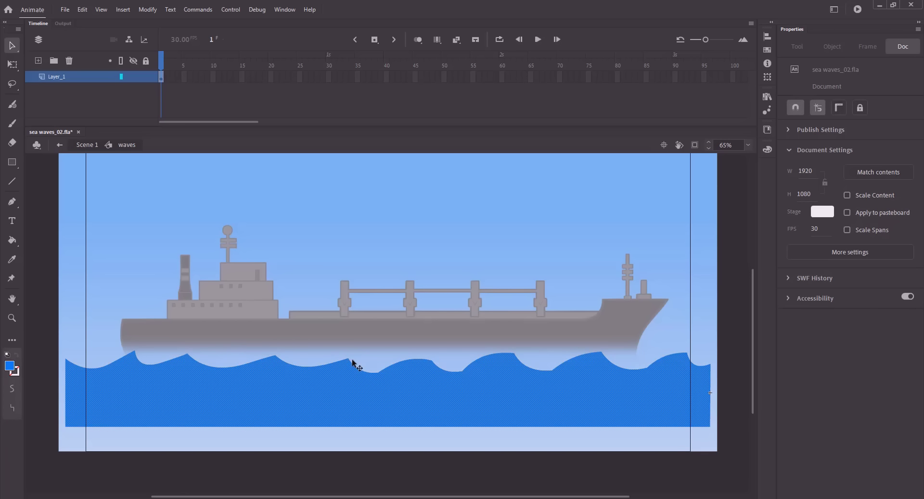
{"action": "left_click_drag", "start_coordinate": [392, 365], "coordinate": [693, 364]}
{"action": "left_click", "coordinate": [546, 366]}
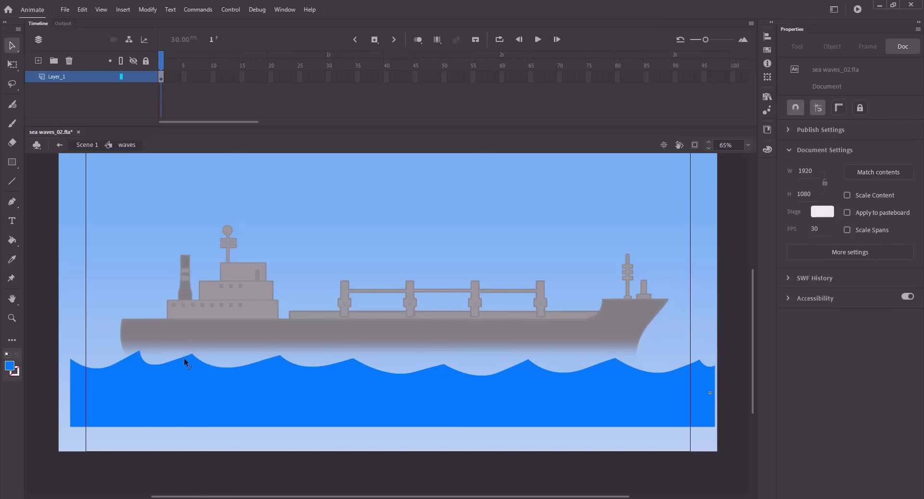
Shift individual crests and troughs and add small extra crests to make the wave line irregular.
{"action": "left_click_drag", "start_coordinate": [186, 362], "coordinate": [195, 365]}
{"action": "mouse_move", "coordinate": [122, 360]}
{"action": "left_mouse_down"}
{"action": "mouse_move", "coordinate": [92, 369]}
{"action": "mouse_move", "coordinate": [108, 357]}
{"action": "left_mouse_up"}
{"action": "left_click_drag", "start_coordinate": [354, 359], "coordinate": [364, 358]}
{"action": "left_click_drag", "start_coordinate": [443, 364], "coordinate": [470, 356]}
{"action": "left_click_drag", "start_coordinate": [492, 374], "coordinate": [497, 371]}
{"action": "left_click_drag", "start_coordinate": [364, 358], "coordinate": [367, 356]}
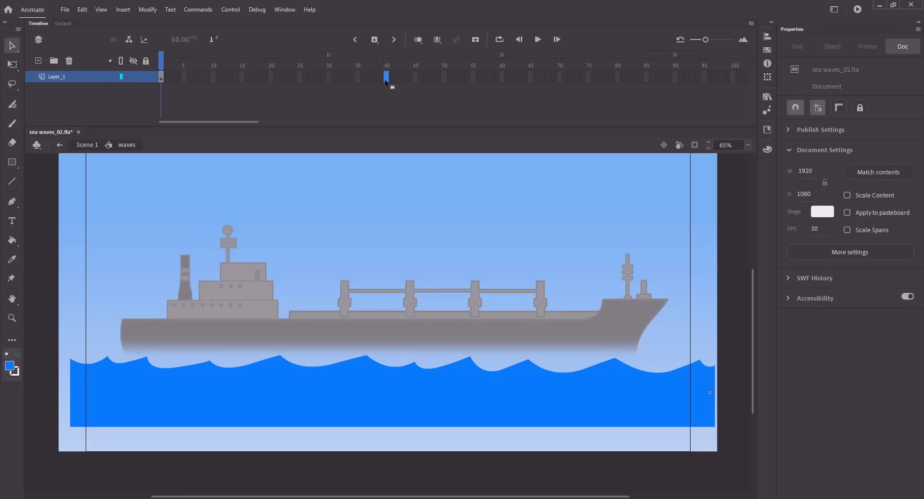
Add a keyframe at frame 40 of the waves symbol and create a shape tween from frame 1.
{"action": "key", "text": "F5"}
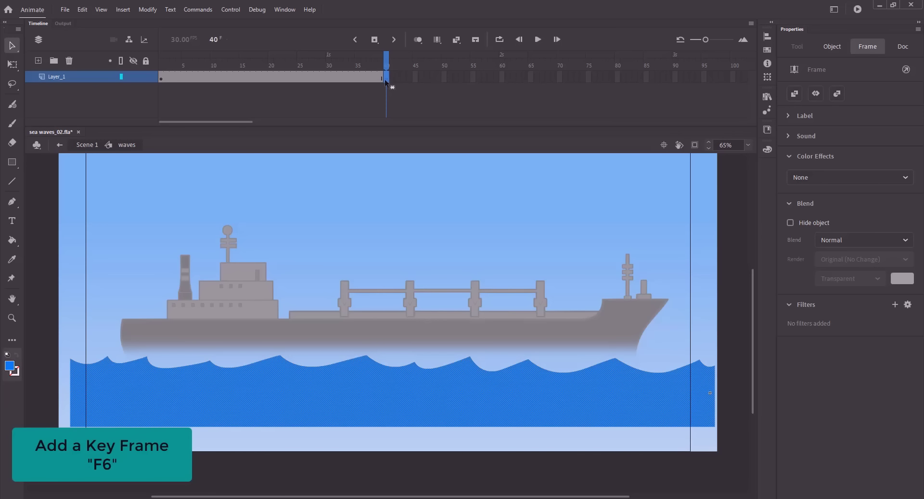
{"action": "left_click", "coordinate": [266, 177]}
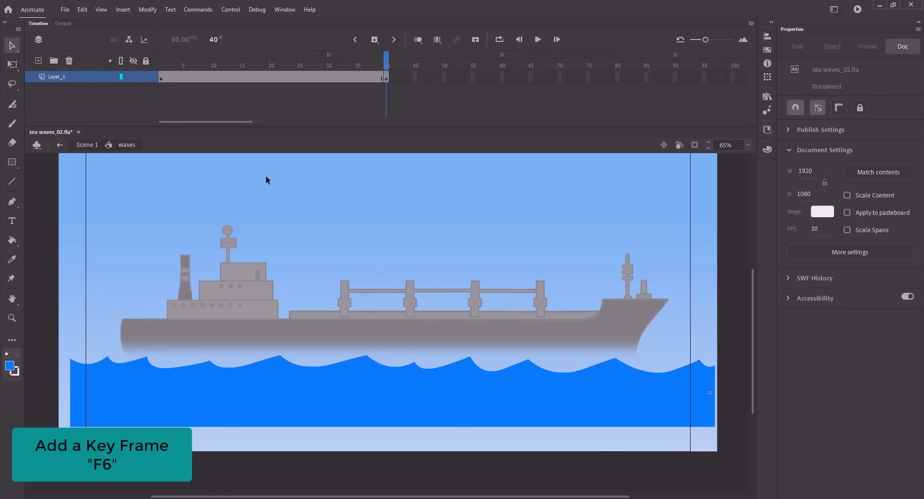
{"action": "left_click_drag", "start_coordinate": [220, 76], "coordinate": [285, 76]}
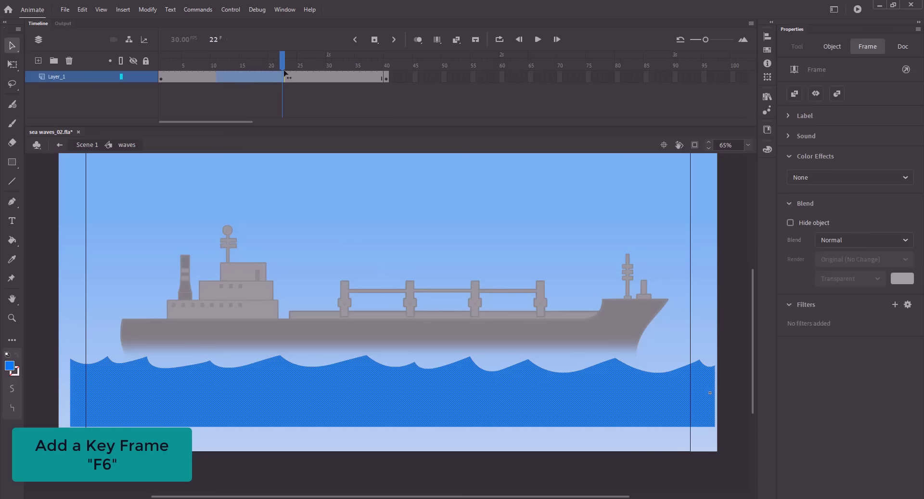
{"action": "right_click", "coordinate": [283, 74]}
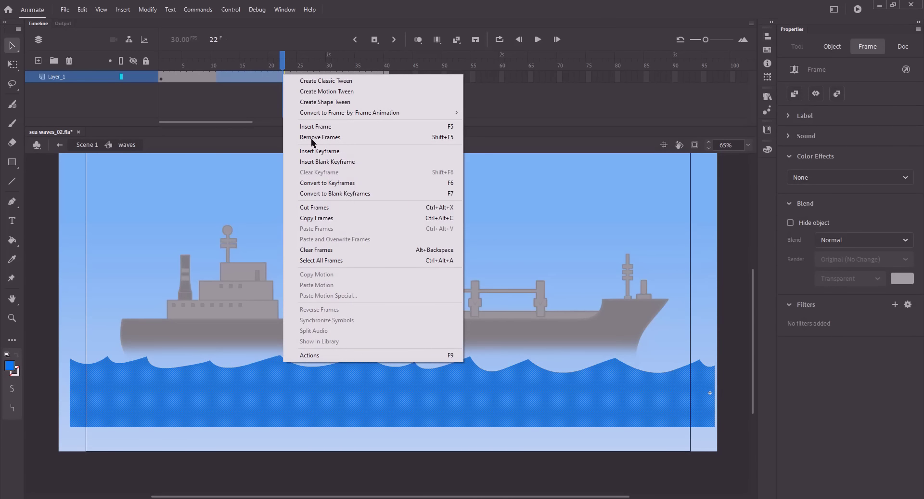
{"action": "left_click", "coordinate": [310, 103]}
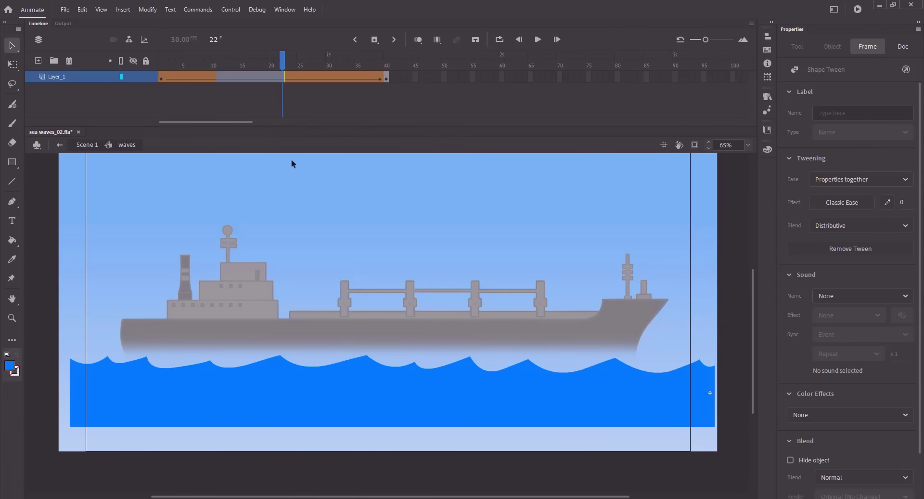
On frame 1, add shape hints and place them on the corners of the wave shape.
{"action": "key", "text": "shift+comma"}
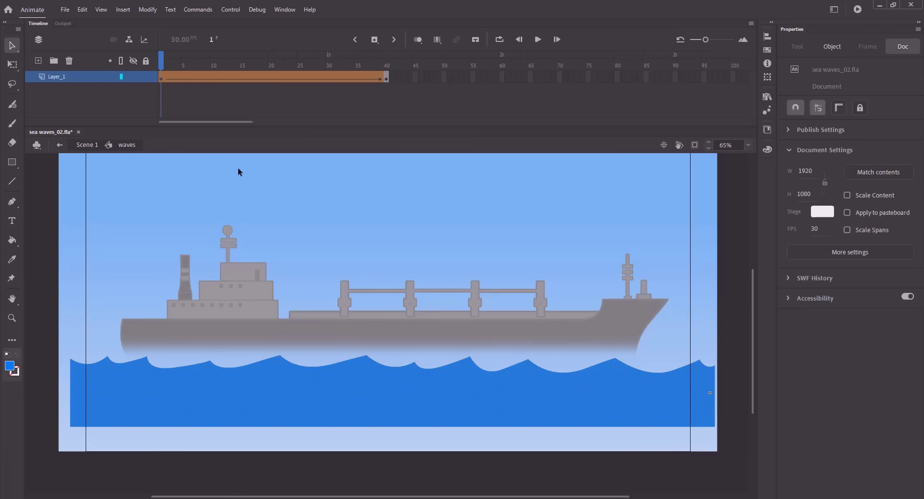
{"action": "left_click", "coordinate": [275, 223]}
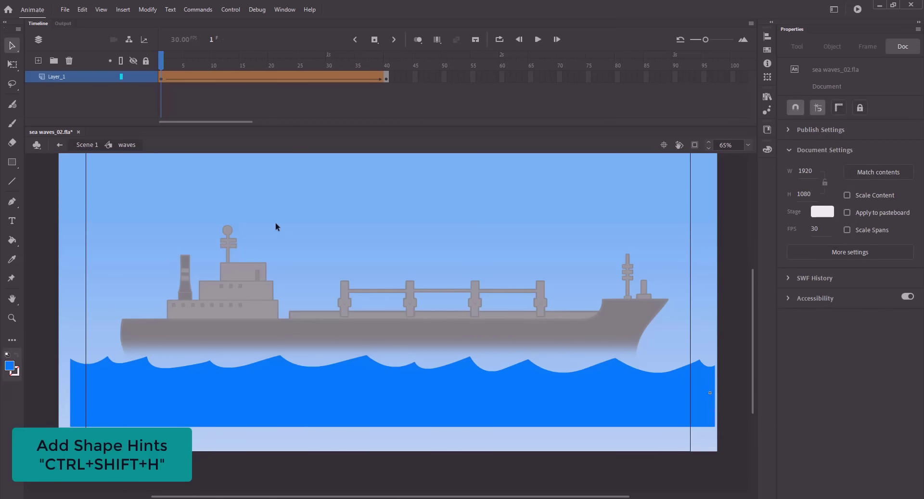
{"action": "key", "text": "ctrl+shift+h"}
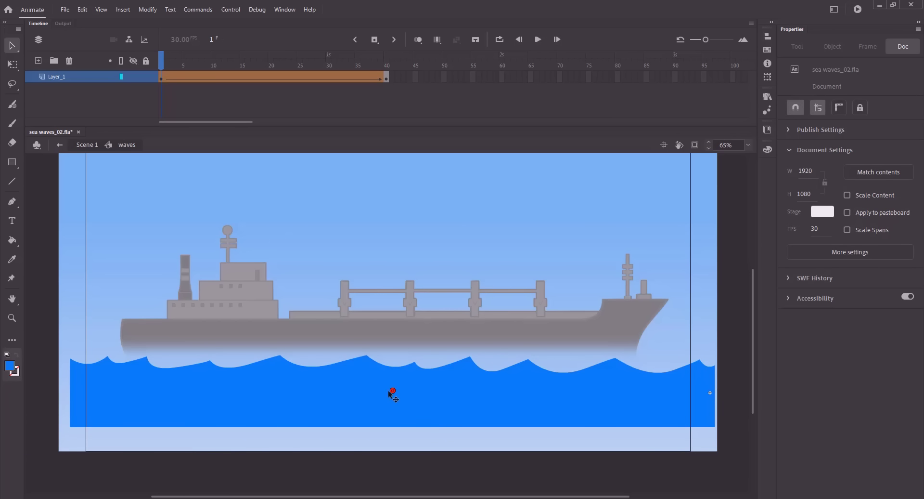
{"action": "left_click_drag", "start_coordinate": [393, 391], "coordinate": [714, 426]}
{"action": "left_click_drag", "start_coordinate": [396, 390], "coordinate": [715, 365]}
{"action": "left_click_drag", "start_coordinate": [393, 390], "coordinate": [69, 427]}
On frame 40, move the four shape hints onto the matching corners of the wave shape.
{"action": "left_click_drag", "start_coordinate": [174, 65], "coordinate": [386, 65]}
{"action": "left_click_drag", "start_coordinate": [659, 412], "coordinate": [715, 426]}
{"action": "left_click_drag", "start_coordinate": [393, 390], "coordinate": [714, 364]}
{"action": "left_click_drag", "start_coordinate": [393, 390], "coordinate": [70, 427]}
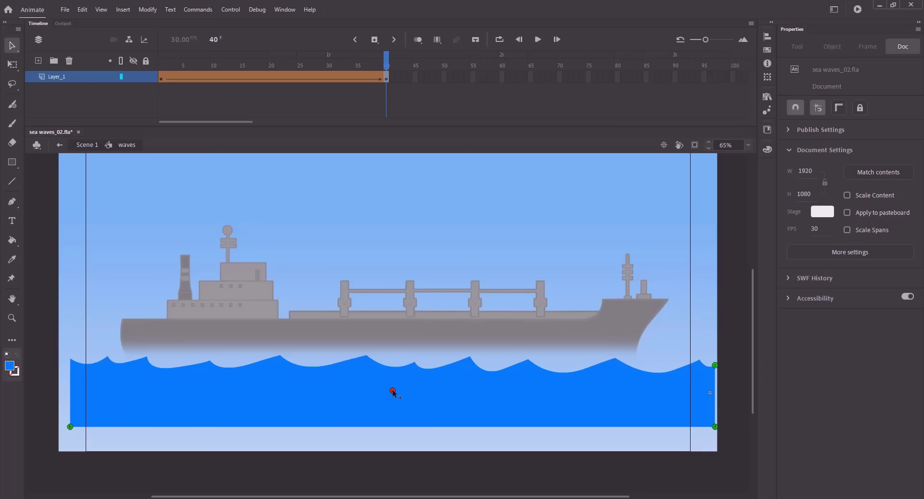
{"action": "left_click_drag", "start_coordinate": [393, 391], "coordinate": [71, 358]}
Add a shape hint on the first full crest at frame 1, place it on a crest near the bow at frame 40, and preview.
{"action": "left_click", "coordinate": [162, 59]}
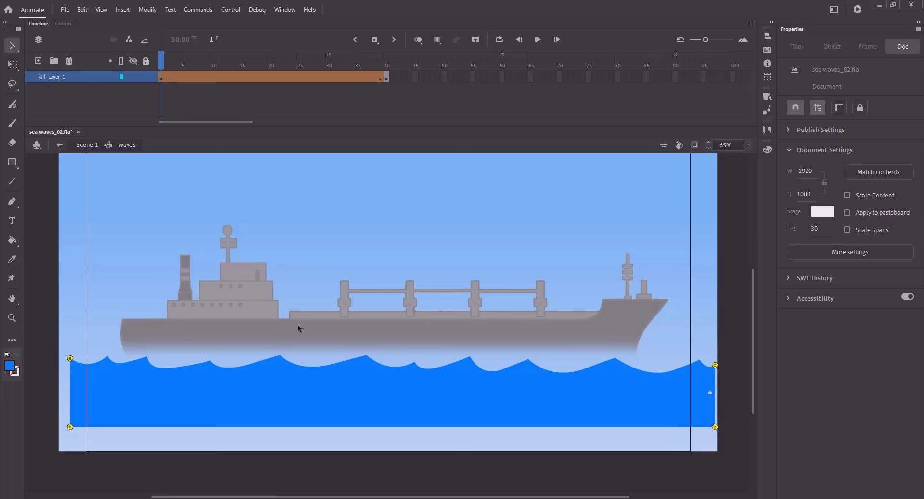
{"action": "key", "text": "ctrl+shift+h"}
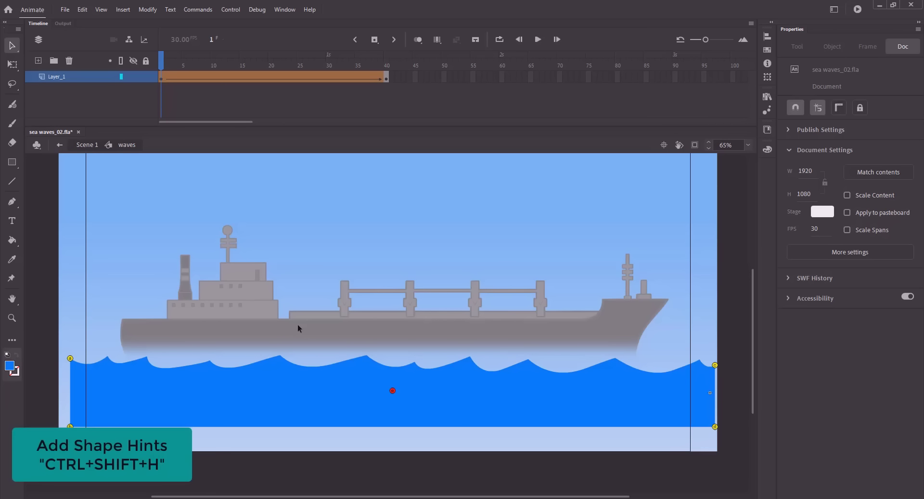
{"action": "left_click_drag", "start_coordinate": [336, 381], "coordinate": [107, 355]}
{"action": "left_click_drag", "start_coordinate": [162, 58], "coordinate": [386, 58]}
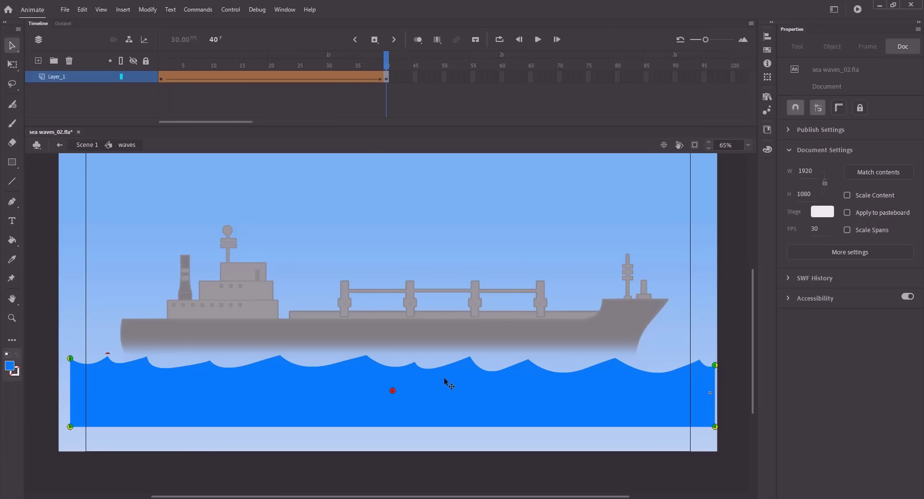
{"action": "left_click_drag", "start_coordinate": [392, 391], "coordinate": [615, 358]}
{"action": "key", "text": "Return"}
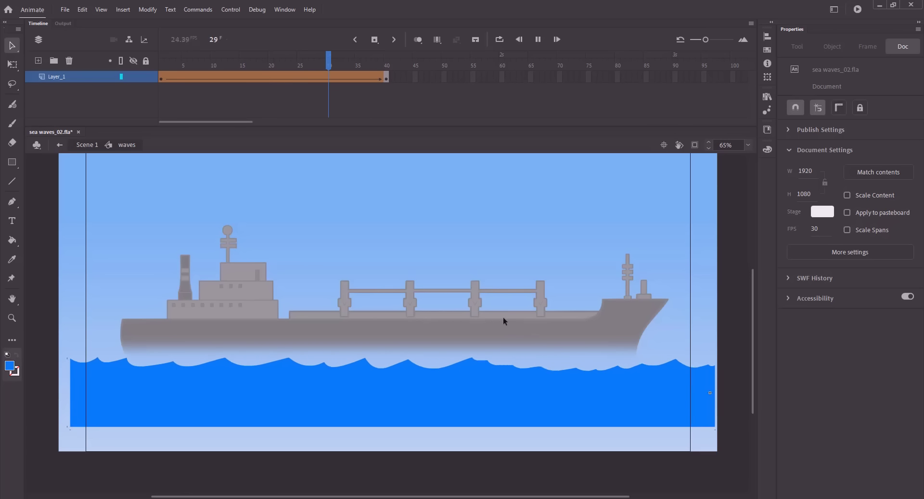
{"action": "key", "text": "Return"}
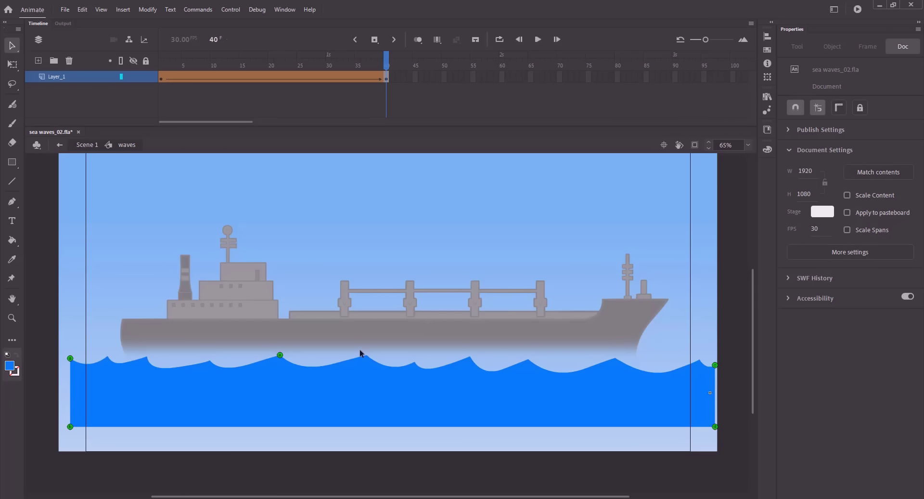
On frame 40, move the crest's shape hint to the third full crest from the stern side and preview the tween.
{"action": "key", "text": "Return"}
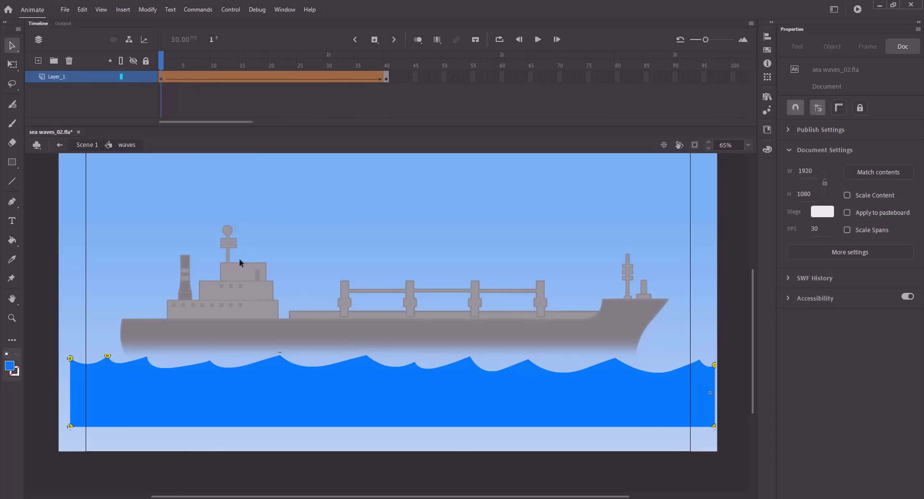
{"action": "left_click_drag", "start_coordinate": [283, 358], "coordinate": [209, 359]}
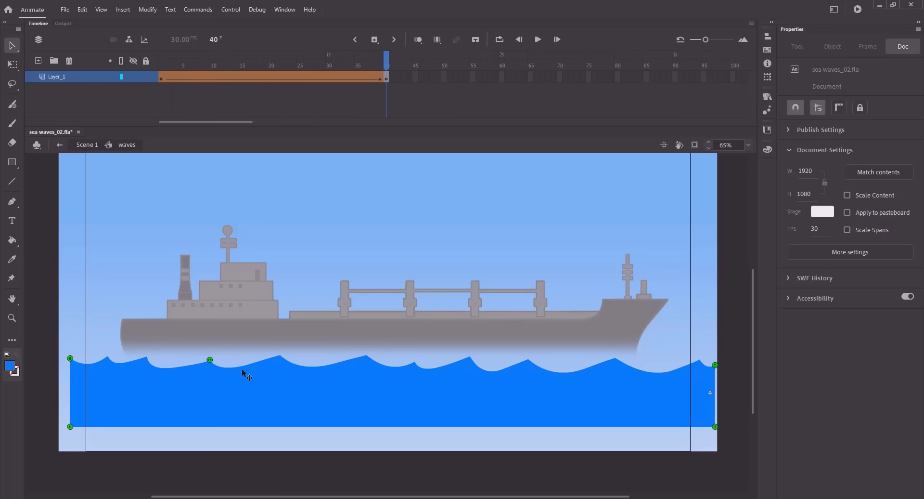
{"action": "key", "text": "Return"}
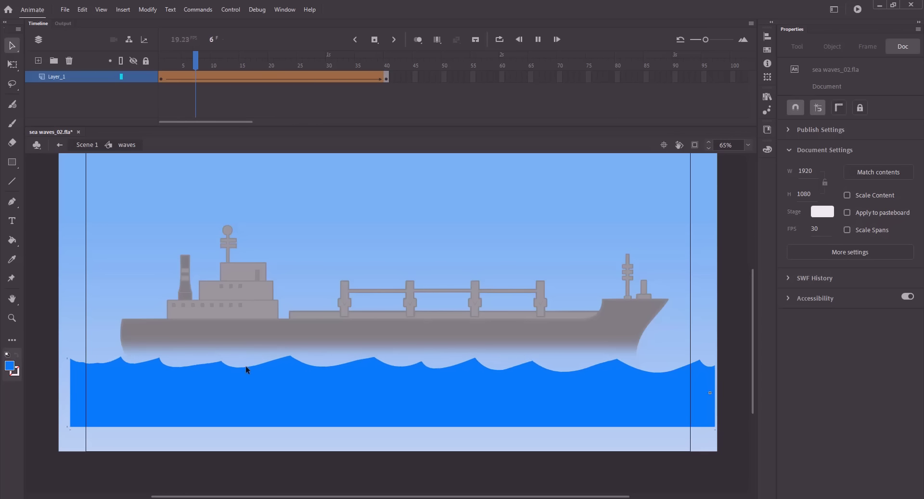
{"action": "key", "text": "shift+comma"}
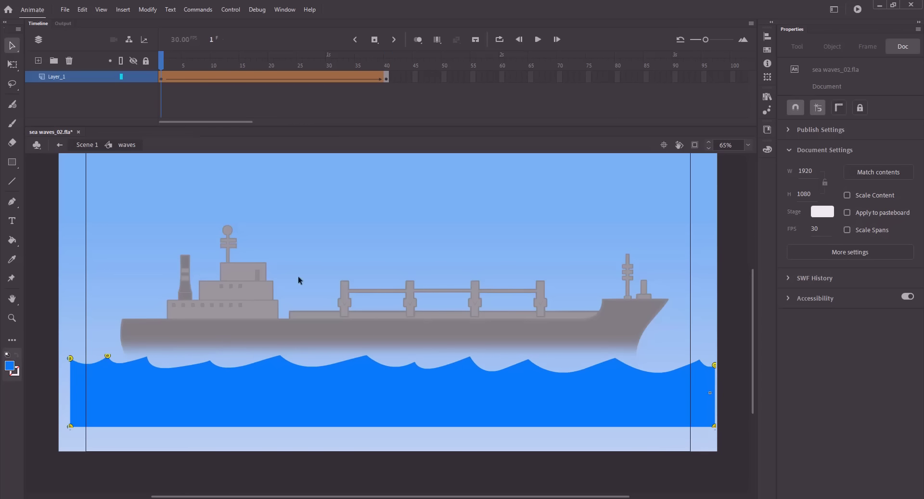
Add another shape hint on frame 1 at the fifth full crest, just past the first crane post, and play the wave tween.
{"action": "key", "text": "ctrl+shift+h"}
{"action": "left_click_drag", "start_coordinate": [392, 390], "coordinate": [367, 356]}
{"action": "key", "text": "Return"}
{"action": "key", "text": "Return"}
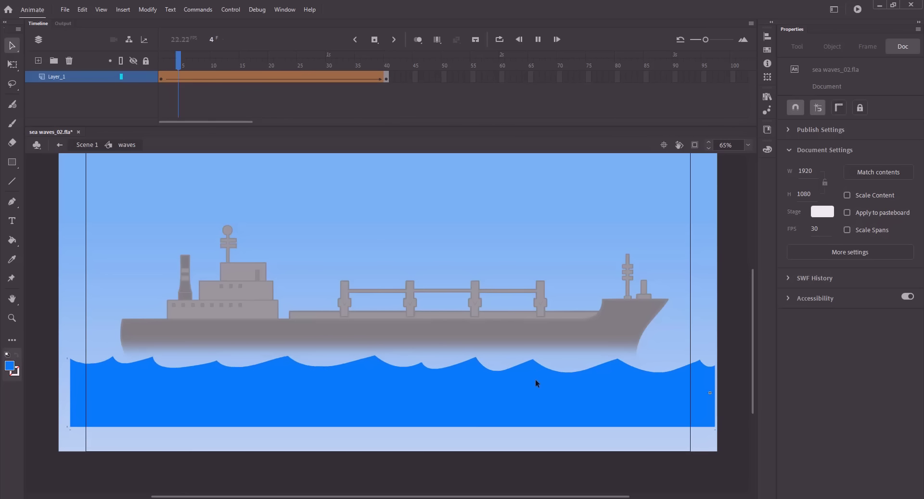
{"action": "key", "text": "Return"}
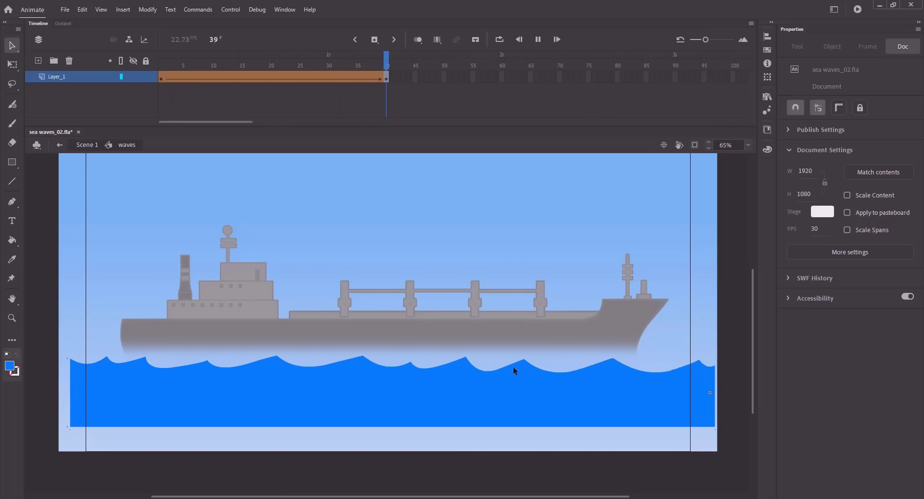
On frame 1, move the fifth crest's shape hint to the next small crest toward the bow, below the second crane post, and preview.
{"action": "key", "text": "Return"}
{"action": "left_click_drag", "start_coordinate": [189, 60], "coordinate": [260, 72]}
{"action": "key", "text": "Return"}
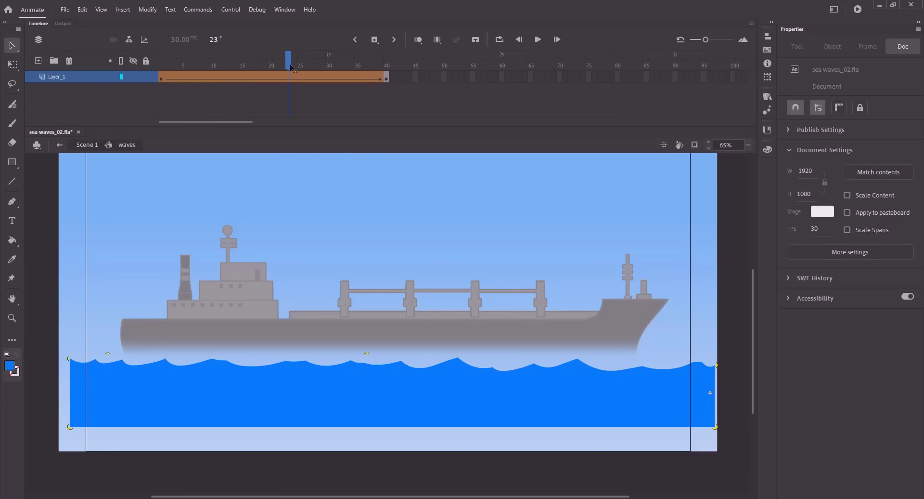
{"action": "key", "text": "Return"}
{"action": "left_click_drag", "start_coordinate": [169, 77], "coordinate": [113, 103]}
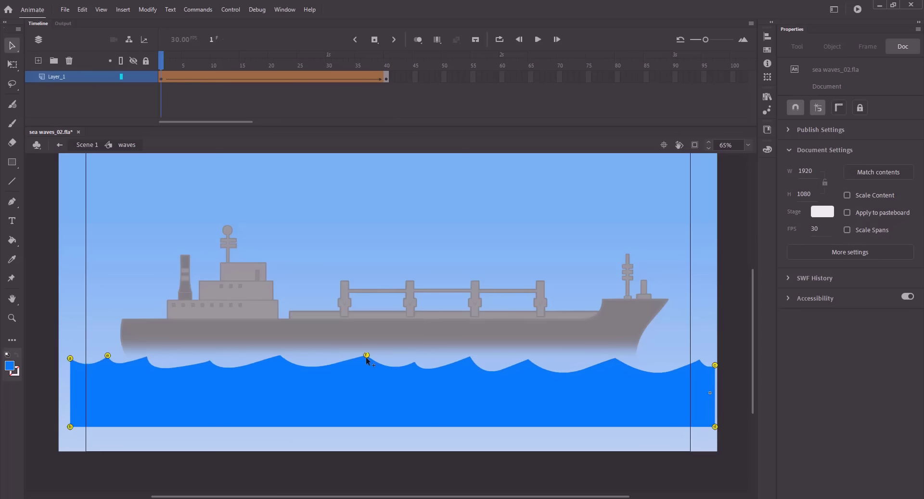
{"action": "left_click_drag", "start_coordinate": [366, 356], "coordinate": [413, 360]}
{"action": "key", "text": "Return"}
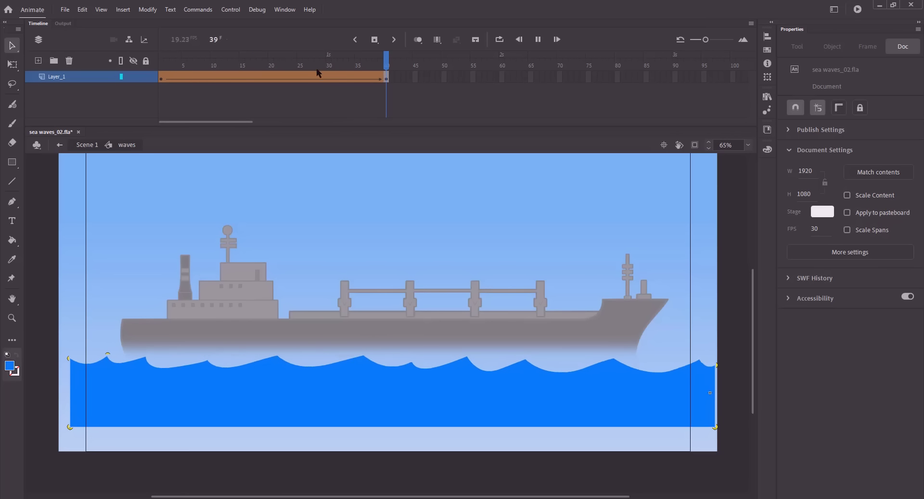
{"action": "key", "text": "Return"}
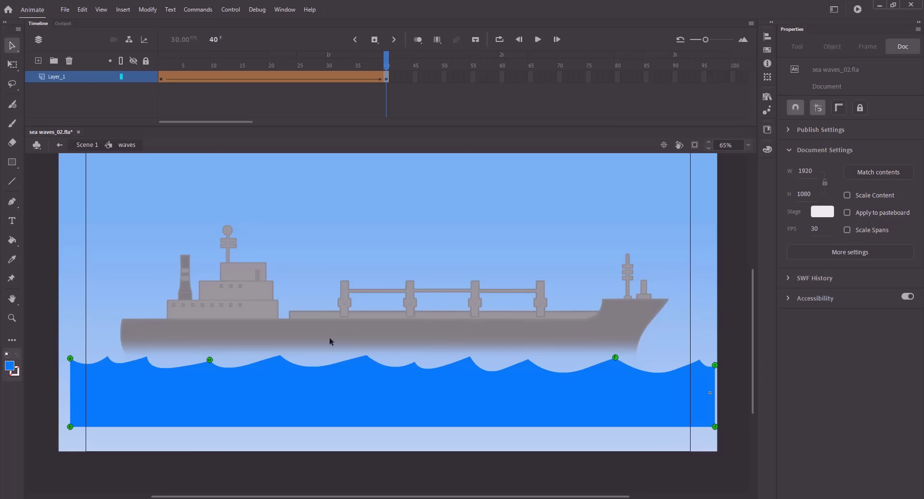
Add a layer, copy the 40-frame wave tween onto it and lock it, then display that layer as outlines.
{"action": "left_click", "coordinate": [38, 61]}
{"action": "left_click_drag", "start_coordinate": [164, 88], "coordinate": [391, 85]}
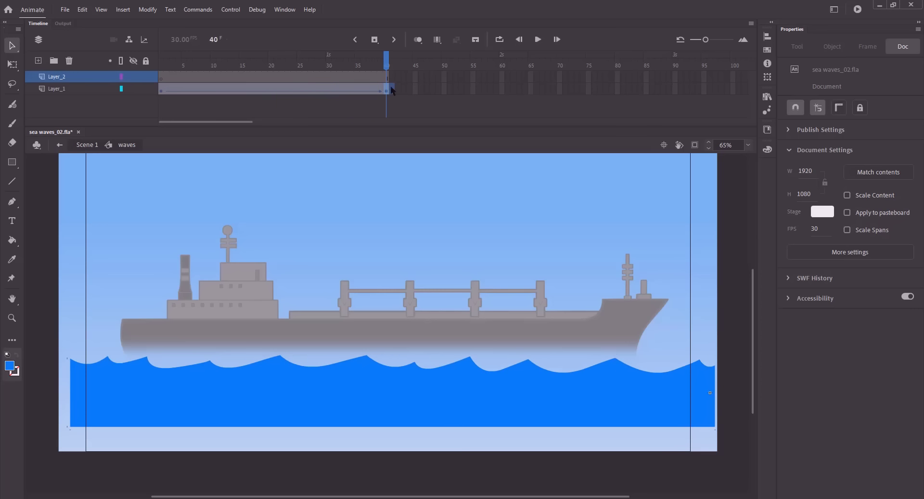
{"action": "left_click", "coordinate": [387, 90]}
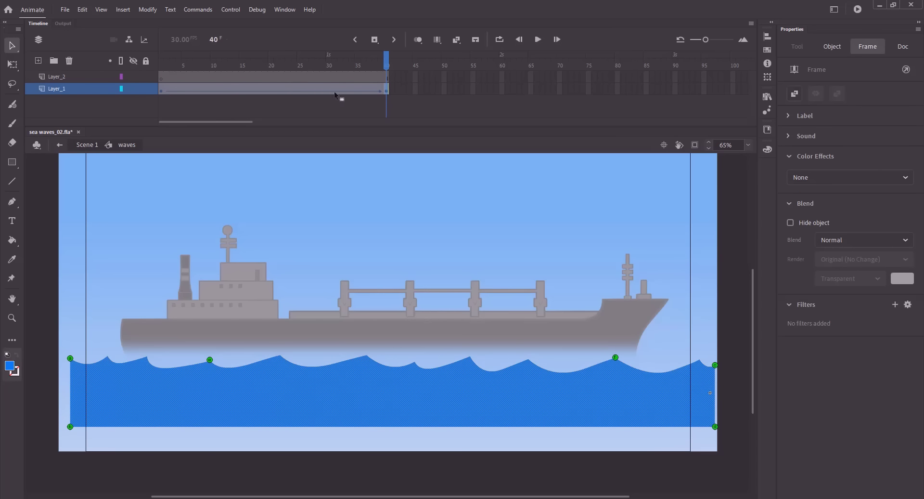
{"action": "left_click", "coordinate": [286, 76]}
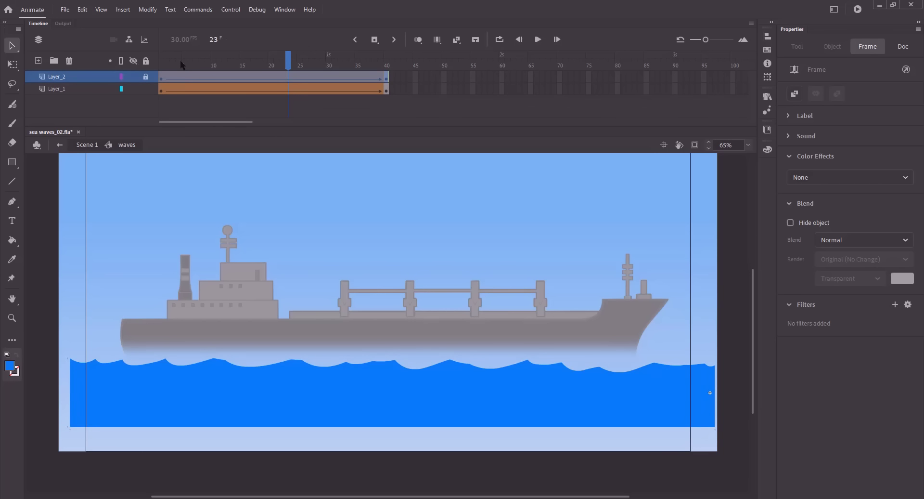
{"action": "left_click_drag", "start_coordinate": [181, 64], "coordinate": [162, 63]}
{"action": "left_click", "coordinate": [206, 115]}
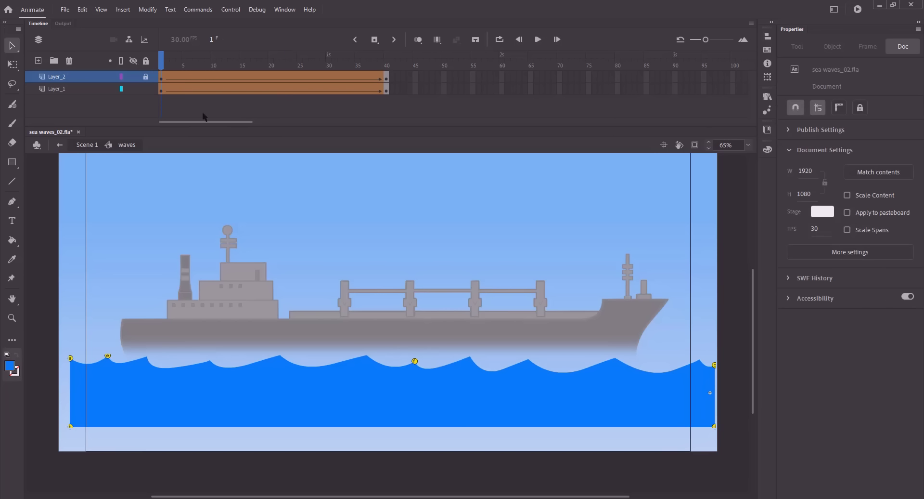
{"action": "left_click", "coordinate": [122, 79]}
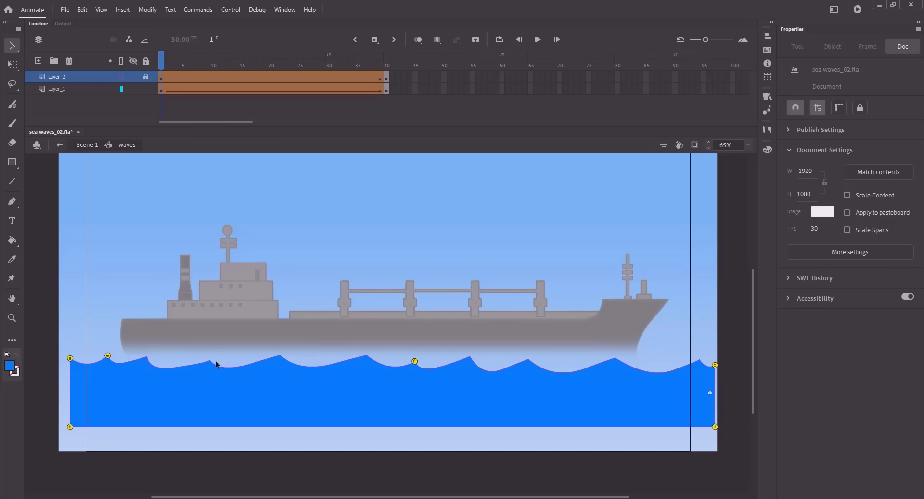
Turn off object snapping and pull Layer_1's wave crests and troughs on frame 1 slightly beyond the Layer_2 outline.
{"action": "left_click_drag", "start_coordinate": [210, 361], "coordinate": [215, 357]}
{"action": "left_click", "coordinate": [795, 108]}
{"action": "left_click_drag", "start_coordinate": [287, 353], "coordinate": [305, 363]}
{"action": "left_click_drag", "start_coordinate": [367, 355], "coordinate": [371, 351]}
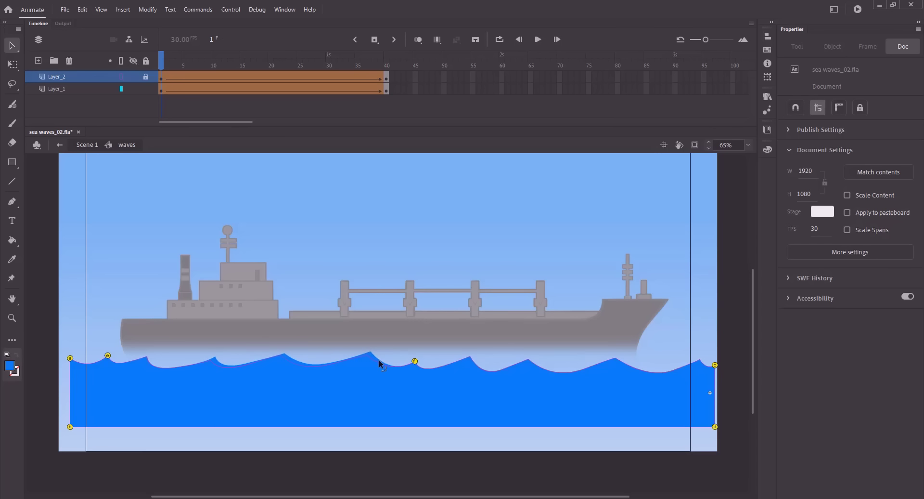
{"action": "left_click_drag", "start_coordinate": [477, 370], "coordinate": [557, 370]}
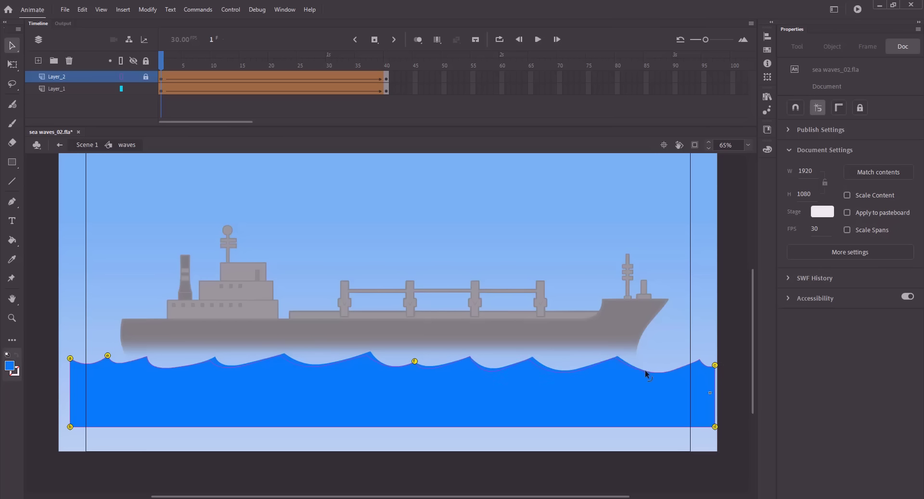
{"action": "left_click_drag", "start_coordinate": [645, 370], "coordinate": [647, 368]}
{"action": "left_click_drag", "start_coordinate": [149, 359], "coordinate": [151, 355]}
Copy the reshaped frame 1 keyframe of Layer_1 over frame 40 and return to frame 1.
{"action": "left_click", "coordinate": [163, 91]}
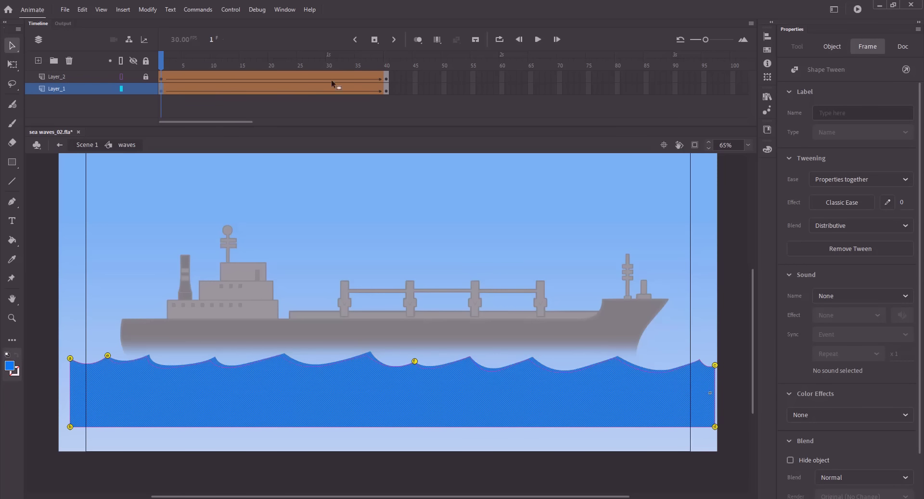
{"action": "left_click_drag", "start_coordinate": [383, 88], "coordinate": [385, 89]}
{"action": "left_click_drag", "start_coordinate": [298, 66], "coordinate": [158, 72]}
{"action": "left_click", "coordinate": [139, 323]}
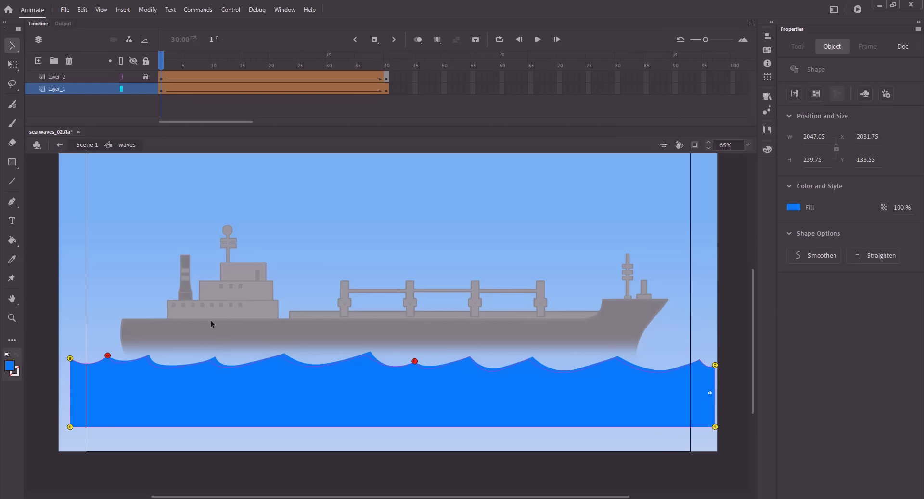
{"action": "left_click", "coordinate": [210, 320]}
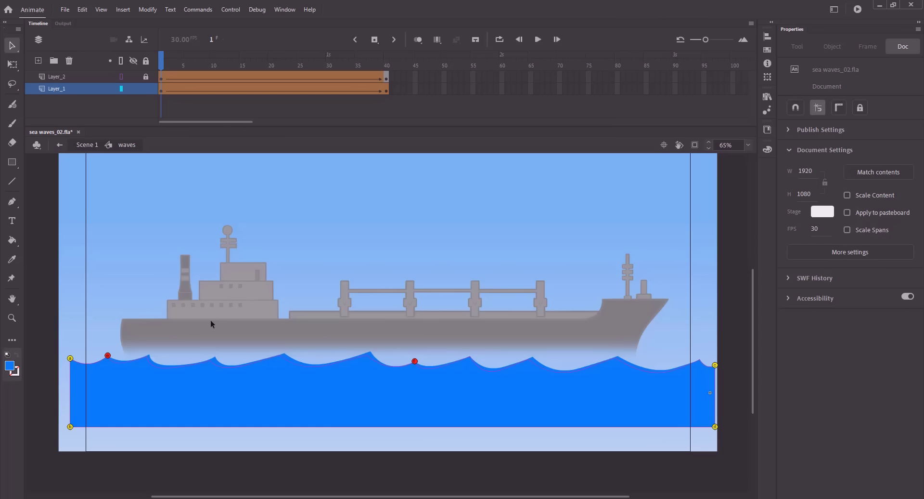
Turn object snapping back on, snap Layer_1's crest shape hints on frames 1 and 40 to the reshaped crests, and preview.
{"action": "left_click_drag", "start_coordinate": [111, 355], "coordinate": [109, 354]}
{"action": "left_click", "coordinate": [796, 109]}
{"action": "left_click_drag", "start_coordinate": [109, 356], "coordinate": [108, 355]}
{"action": "left_click_drag", "start_coordinate": [161, 62], "coordinate": [385, 62]}
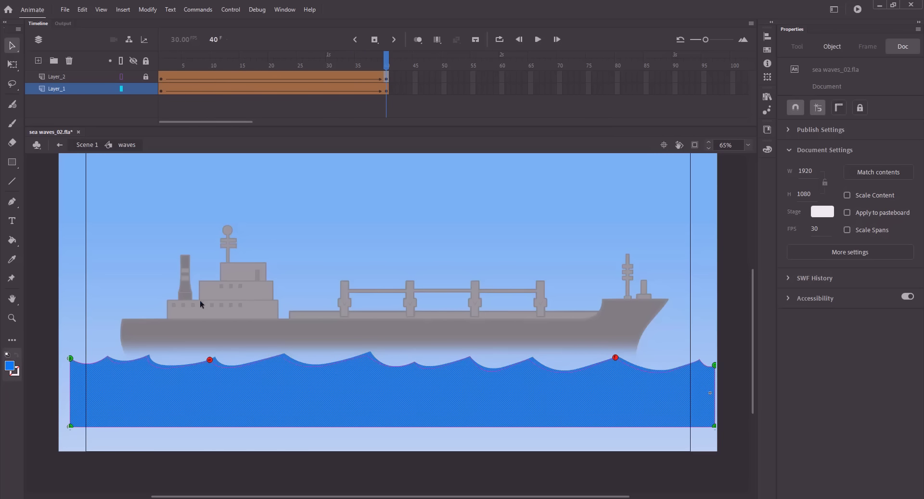
{"action": "left_click_drag", "start_coordinate": [209, 360], "coordinate": [215, 358]}
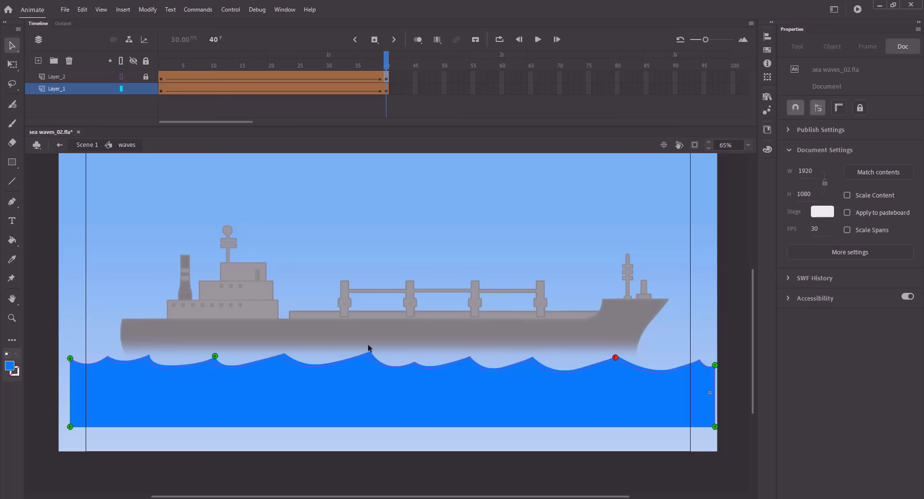
{"action": "left_click_drag", "start_coordinate": [615, 357], "coordinate": [618, 355]}
{"action": "left_click_drag", "start_coordinate": [291, 63], "coordinate": [161, 62]}
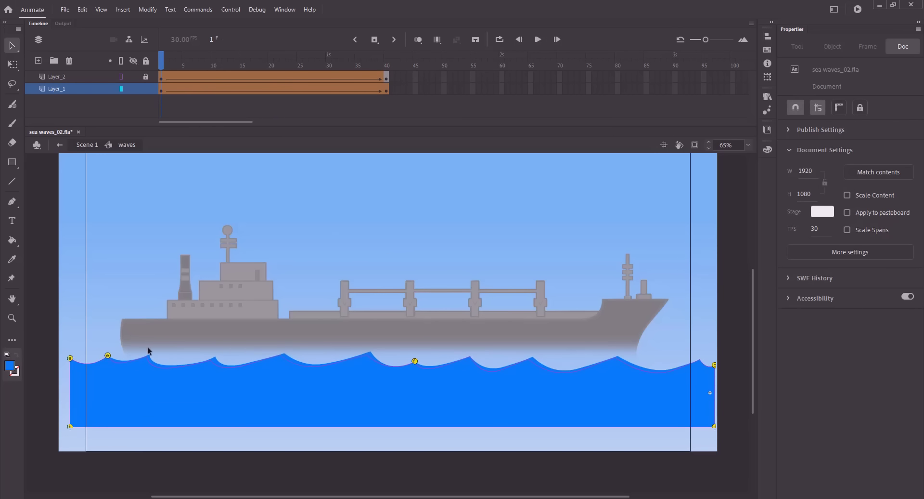
{"action": "key", "text": "Return"}
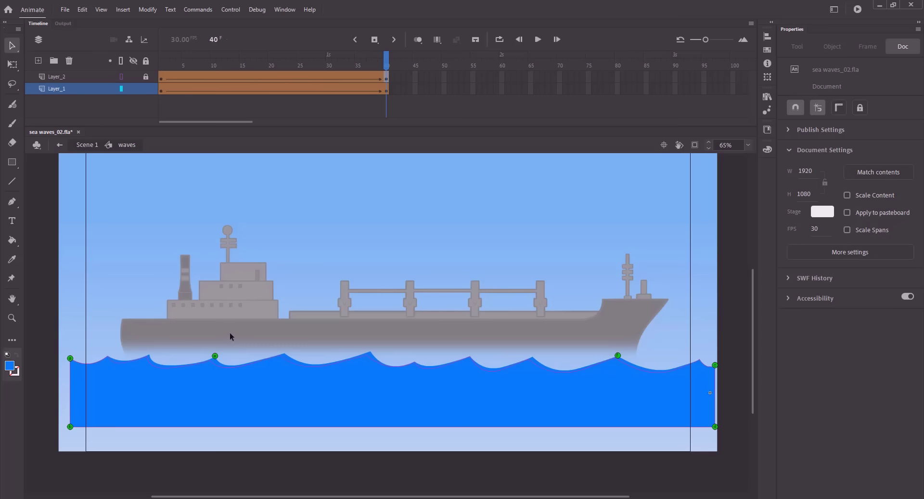
Set the fill of the Layer_1 wave on frame 40 to light blue 8FC3F7.
{"action": "left_click", "coordinate": [285, 372]}
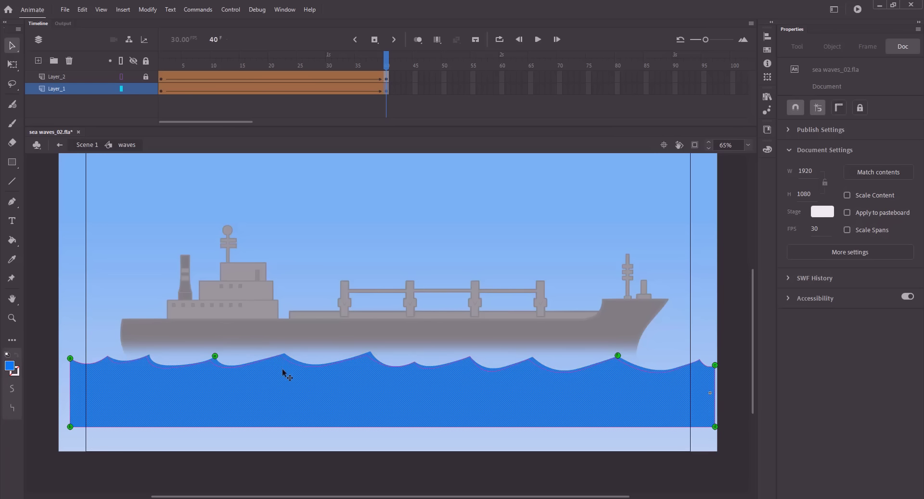
{"action": "left_click", "coordinate": [793, 207]}
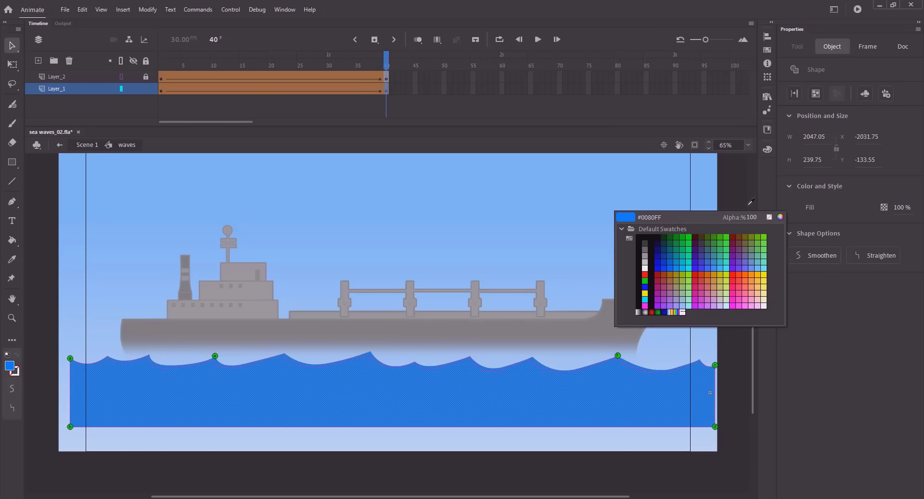
{"action": "left_click", "coordinate": [780, 218]}
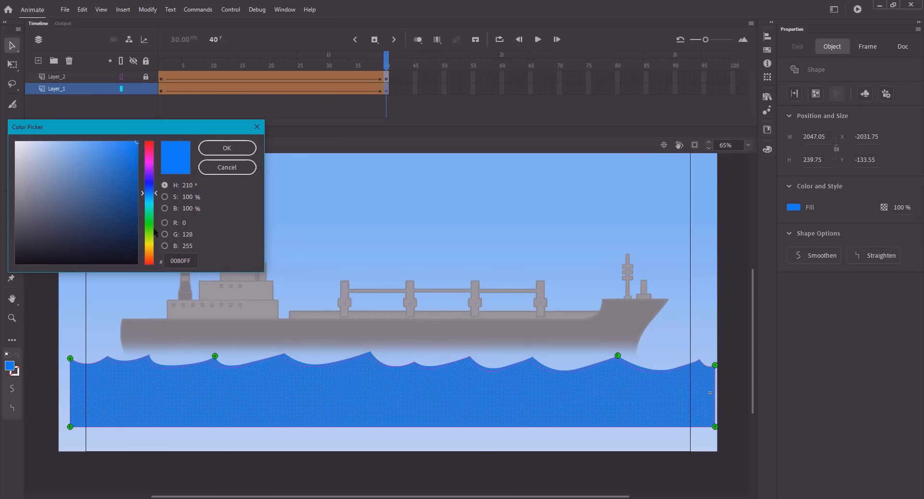
{"action": "left_click_drag", "start_coordinate": [109, 168], "coordinate": [69, 145]}
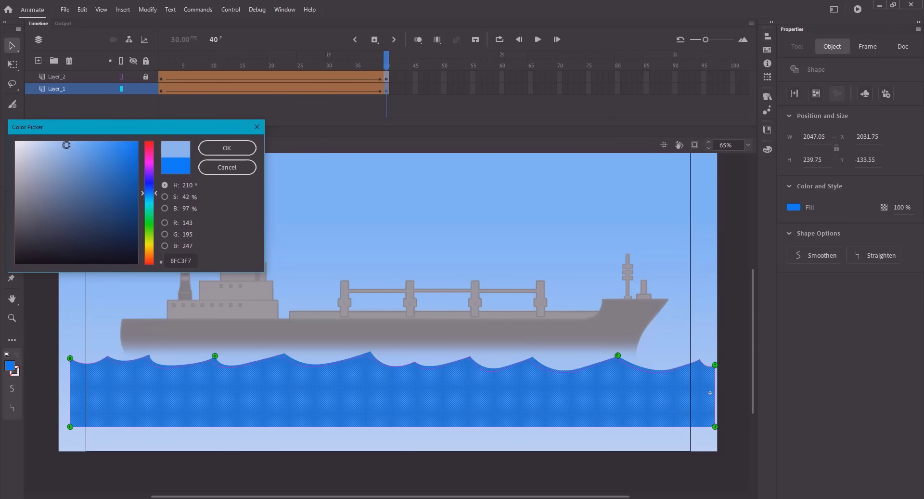
{"action": "left_click", "coordinate": [227, 148]}
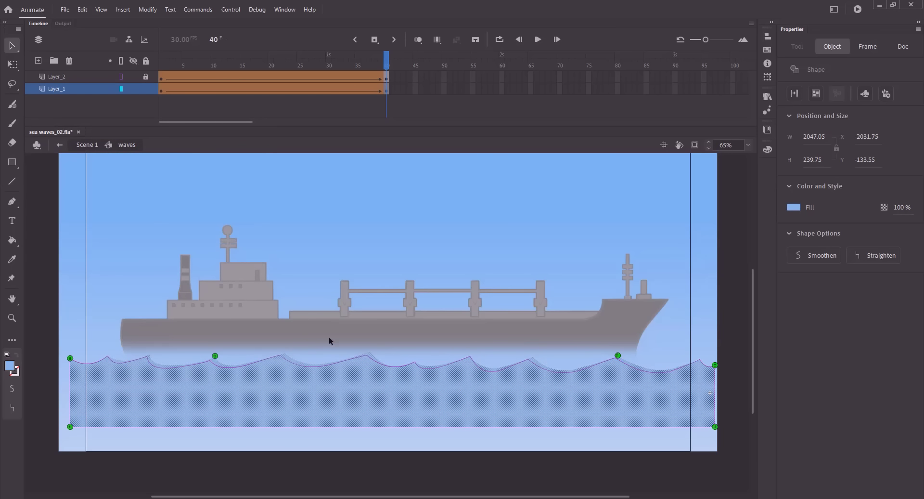
{"action": "left_click", "coordinate": [312, 323]}
Fill the Layer_1 wave on frame 1 with the same light blue using the Paint Bucket.
{"action": "key", "text": "shift+comma"}
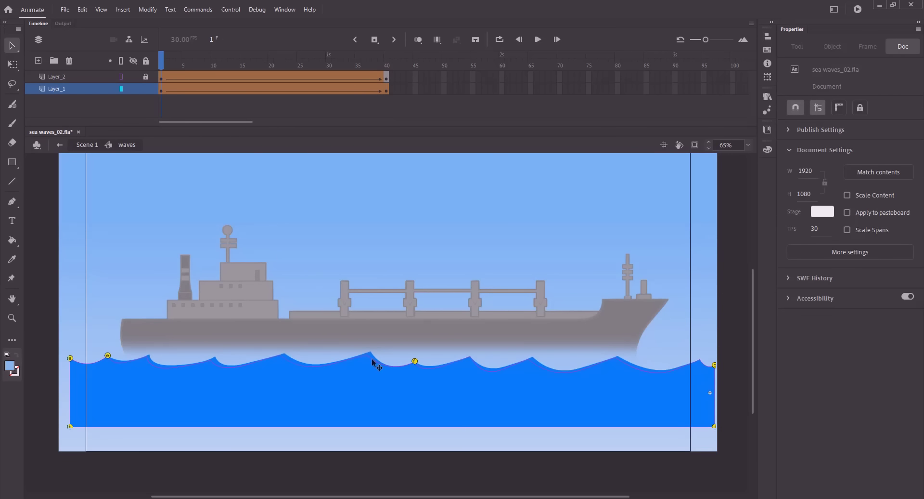
{"action": "key", "text": "k"}
{"action": "left_click", "coordinate": [389, 384]}
{"action": "key", "text": "v"}
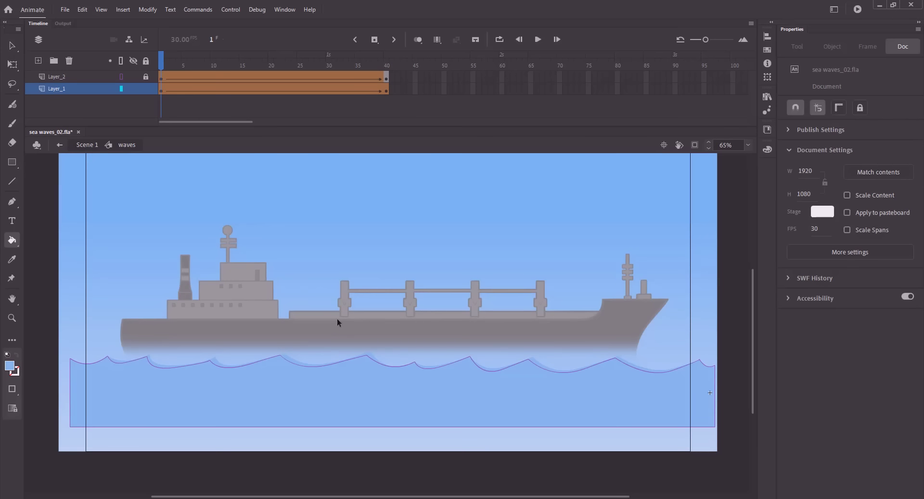
Turn off Layer_2's outline display and lock Layer_1, then preview the waves and return to Scene 1.
{"action": "left_click", "coordinate": [121, 77]}
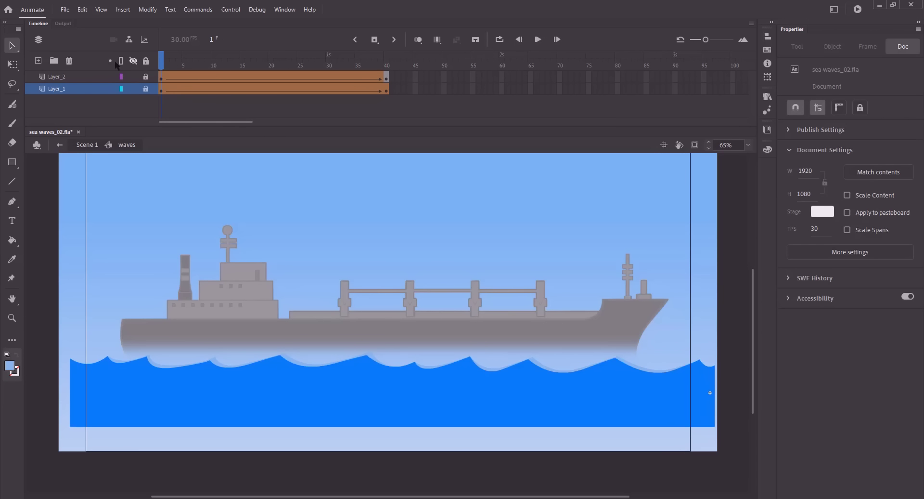
{"action": "key", "text": "Return"}
{"action": "left_click", "coordinate": [83, 145]}
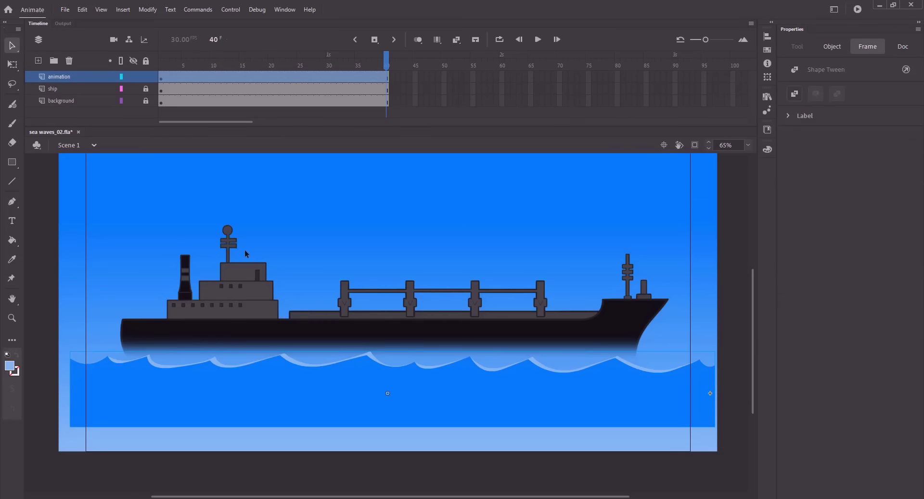
Convert the waves instance into a graphic symbol named "sea waves".
{"action": "left_click", "coordinate": [327, 367]}
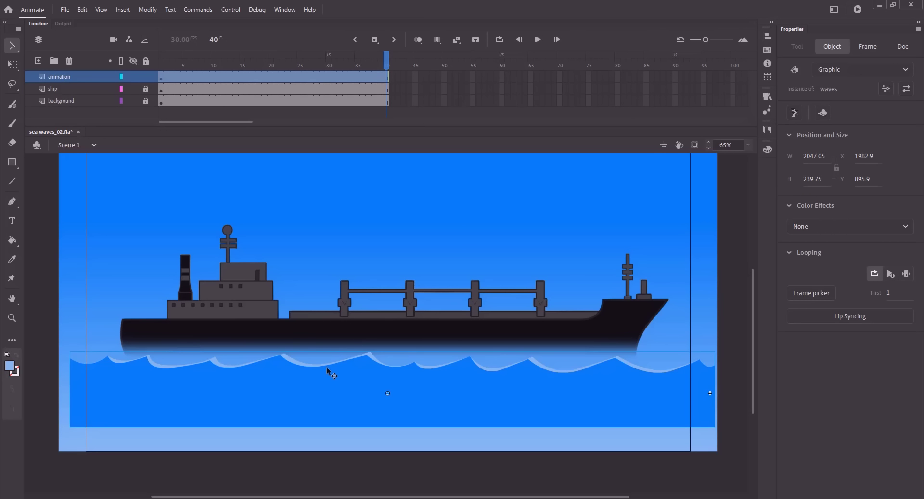
{"action": "key", "text": "F8"}
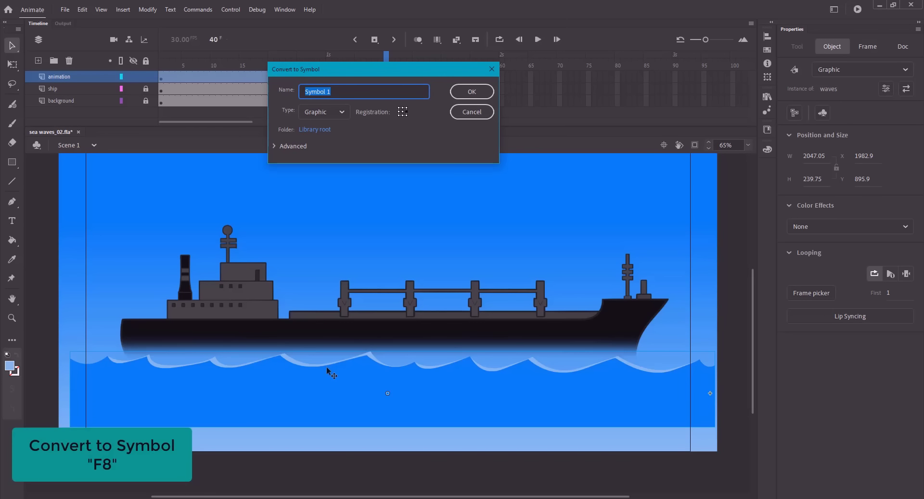
{"action": "type", "text": "sea waves"}
{"action": "key", "text": "Return"}
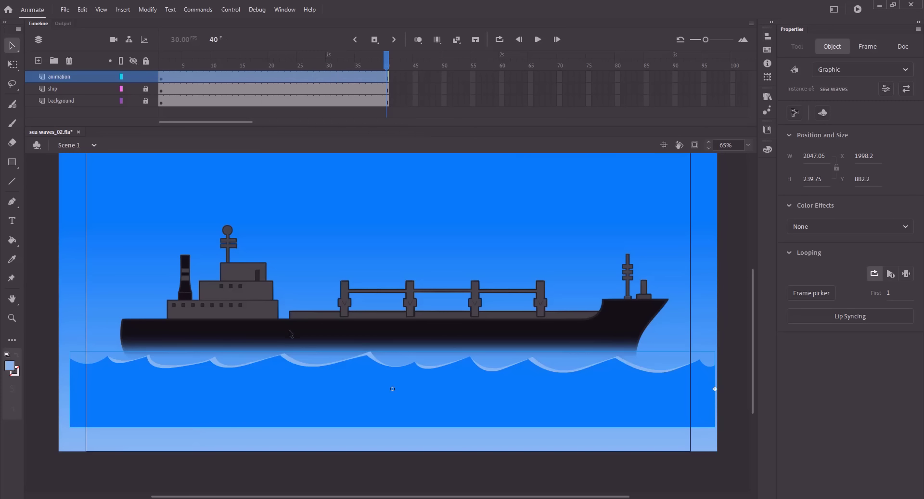
Inside the sea waves symbol, extend the layer to frame 40 and nudge the waves instance up to Y -32.8.
{"action": "double_click", "coordinate": [298, 372]}
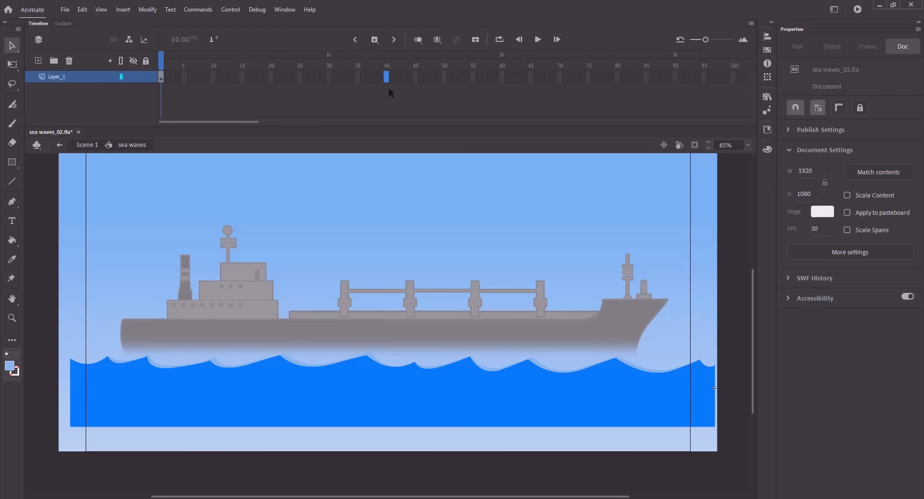
{"action": "key", "text": "F5"}
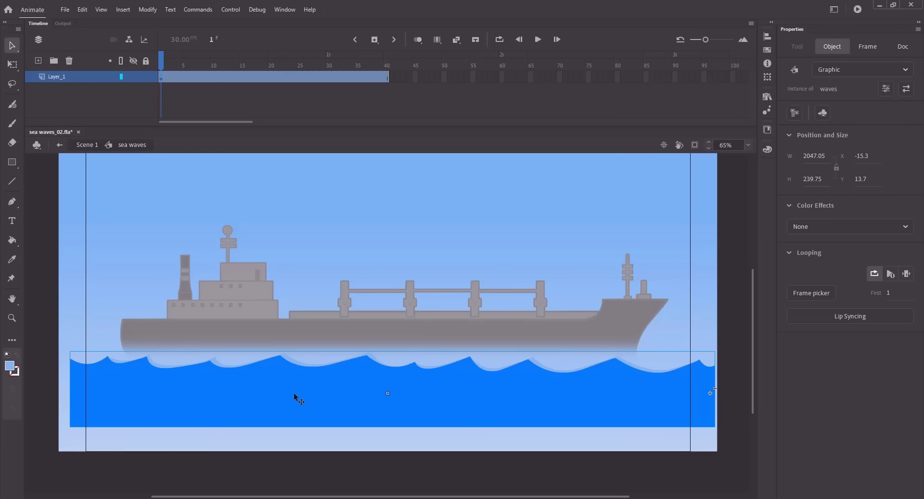
{"action": "key", "text": "Up"}
{"action": "key", "text": "Up"}
{"action": "key", "text": "Up"}
{"action": "key", "text": "Up"}
{"action": "key", "text": "Up"}
{"action": "key", "text": "Up"}
{"action": "key", "text": "Up"}
{"action": "key", "text": "Up"}
{"action": "key", "text": "Up"}
{"action": "key", "text": "Up"}
{"action": "key", "text": "Up"}
{"action": "key", "text": "Up"}
{"action": "key", "text": "Up"}
{"action": "key", "text": "Up"}
{"action": "key", "text": "Up"}
{"action": "key", "text": "Up"}
{"action": "key", "text": "Up"}
{"action": "key", "text": "Up"}
{"action": "key", "text": "Up"}
{"action": "key", "text": "Up"}
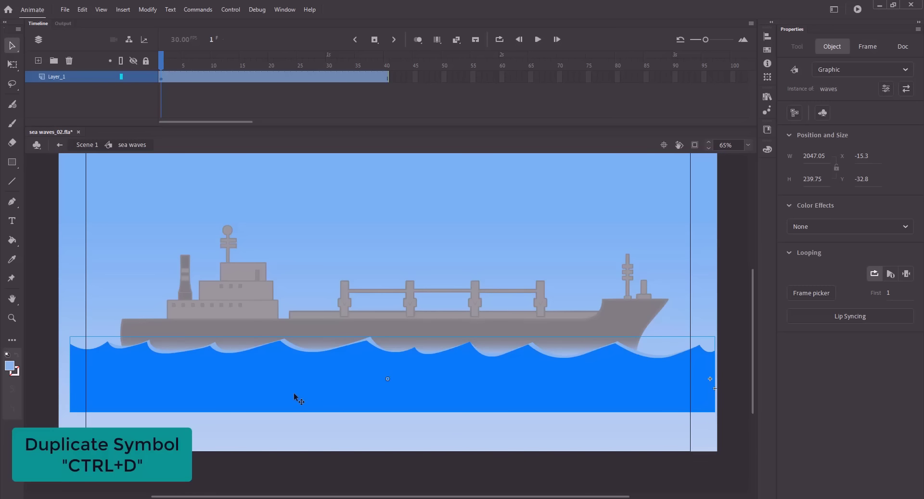
Duplicate the waves instance and nudge the copy down to Y -11.1.
{"action": "key", "text": "ctrl+d"}
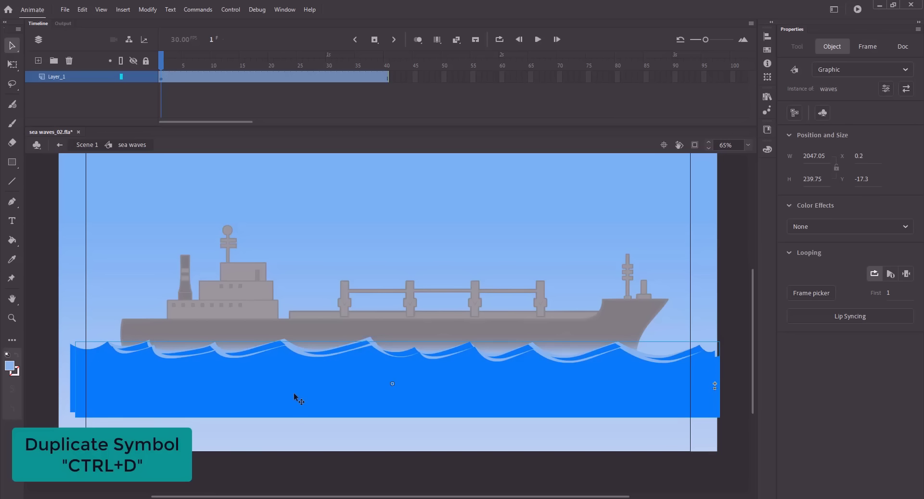
{"action": "key", "text": "Down"}
{"action": "key", "text": "Down"}
{"action": "key", "text": "Down"}
{"action": "key", "text": "Down"}
{"action": "key", "text": "Down"}
{"action": "key", "text": "Down"}
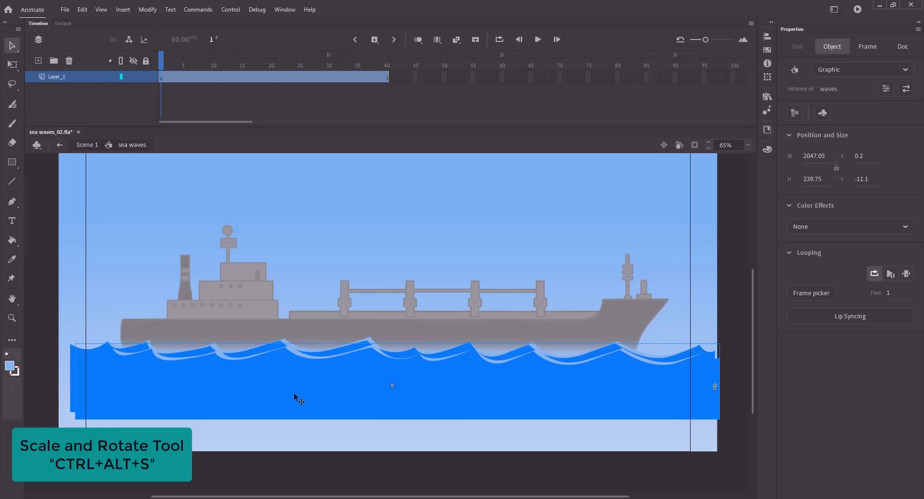
Nudge the duplicated waves instance left and down to X -15.3, Y -1.8.
{"action": "key", "text": "Down"}
{"action": "key", "text": "Down"}
{"action": "key", "text": "Left"}
{"action": "key", "text": "Left"}
{"action": "key", "text": "Left"}
{"action": "key", "text": "Left"}
{"action": "key", "text": "Left"}
{"action": "key", "text": "Left"}
{"action": "key", "text": "Left"}
{"action": "key", "text": "Left"}
{"action": "key", "text": "Left"}
{"action": "key", "text": "Left"}
{"action": "key", "text": "Left"}
{"action": "key", "text": "Left"}
{"action": "key", "text": "Left"}
{"action": "key", "text": "Left"}
{"action": "key", "text": "Left"}
{"action": "key", "text": "Down"}
{"action": "key", "text": "Down"}
{"action": "key", "text": "Down"}
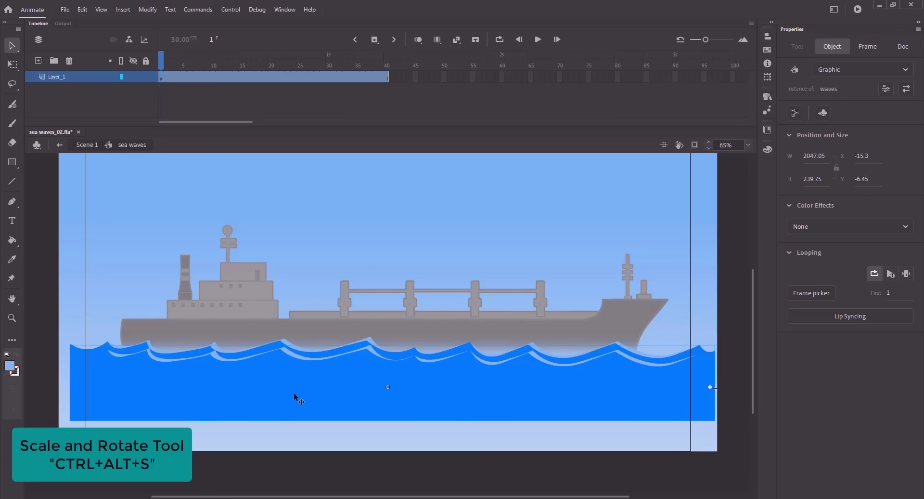
{"action": "key", "text": "Down"}
{"action": "key", "text": "Down"}
{"action": "key", "text": "Down"}
{"action": "key", "text": "Down"}
{"action": "key", "text": "Down"}
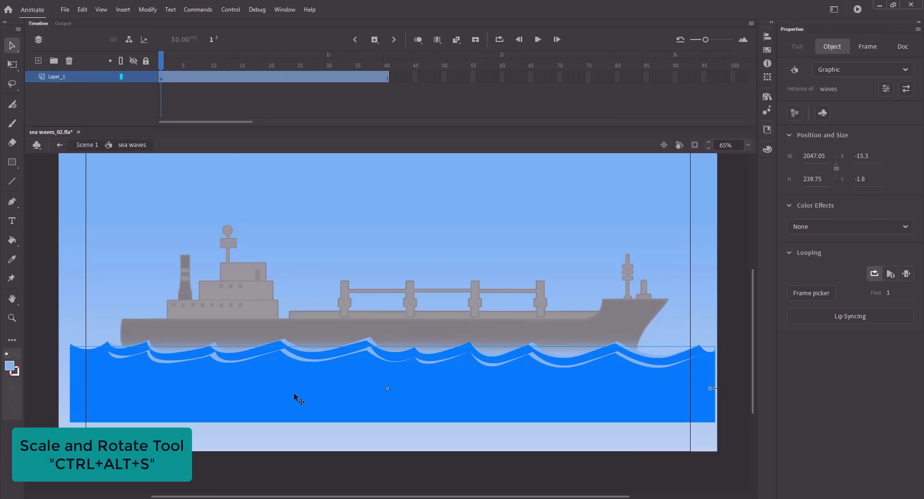
Scale the duplicated waves instance to 105% with Scale and Rotate and nudge it down to Y 2.9.
{"action": "key", "text": "ctrl+alt+s"}
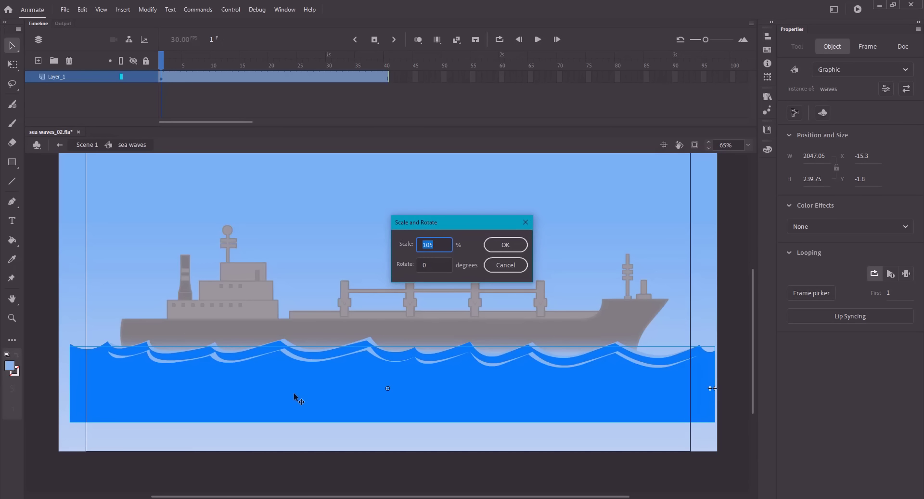
{"action": "key", "text": "Return"}
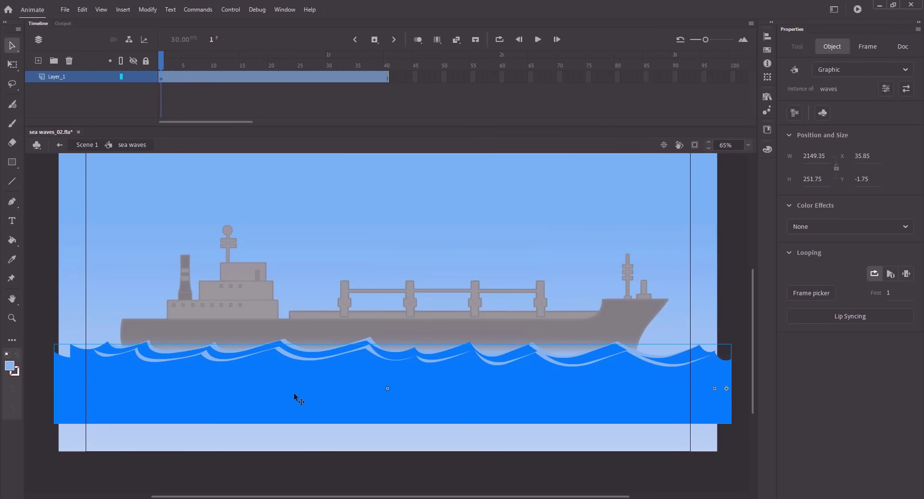
{"action": "key", "text": "Down"}
{"action": "key", "text": "Down"}
{"action": "key", "text": "Down"}
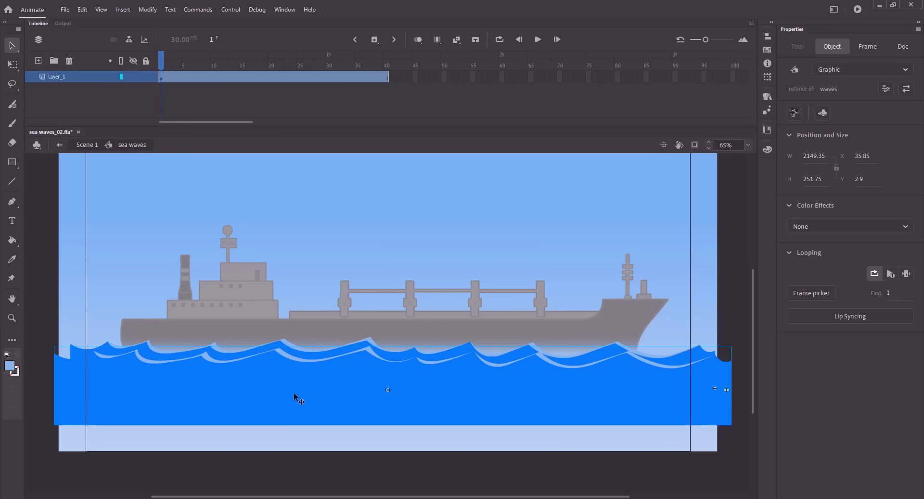
Shift the scaled waves copy sideways to X 57.55, keeping it at Y 2.9.
{"action": "key", "text": "Right"}
{"action": "key", "text": "Right"}
{"action": "key", "text": "Right"}
{"action": "key", "text": "Right"}
{"action": "key", "text": "shift+Right"}
{"action": "key", "text": "shift+Right"}
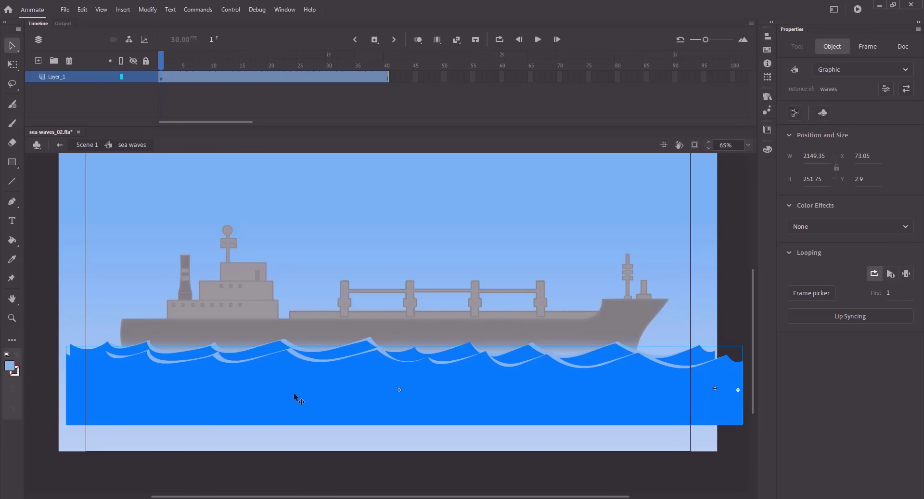
{"action": "key", "text": "shift+Up"}
{"action": "key", "text": "shift+Right"}
{"action": "key", "text": "shift+Down"}
{"action": "key", "text": "shift+Down"}
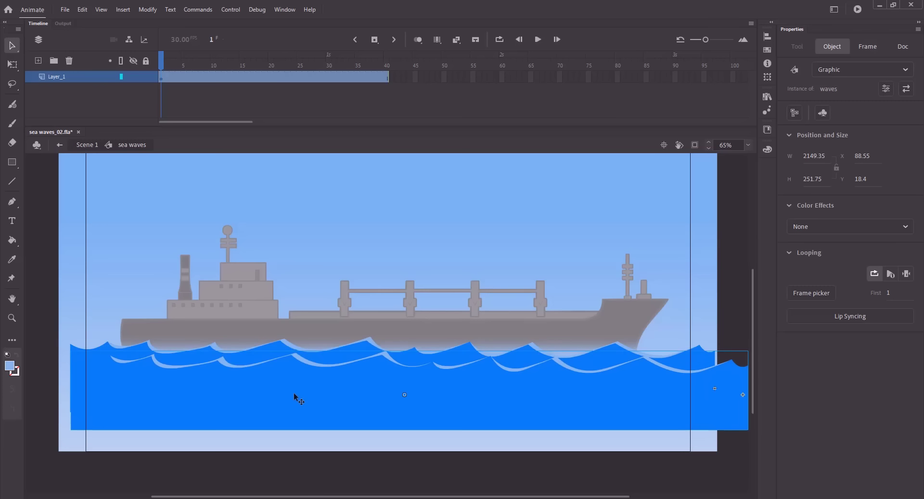
{"action": "key", "text": "shift+Left"}
{"action": "key", "text": "shift+Left"}
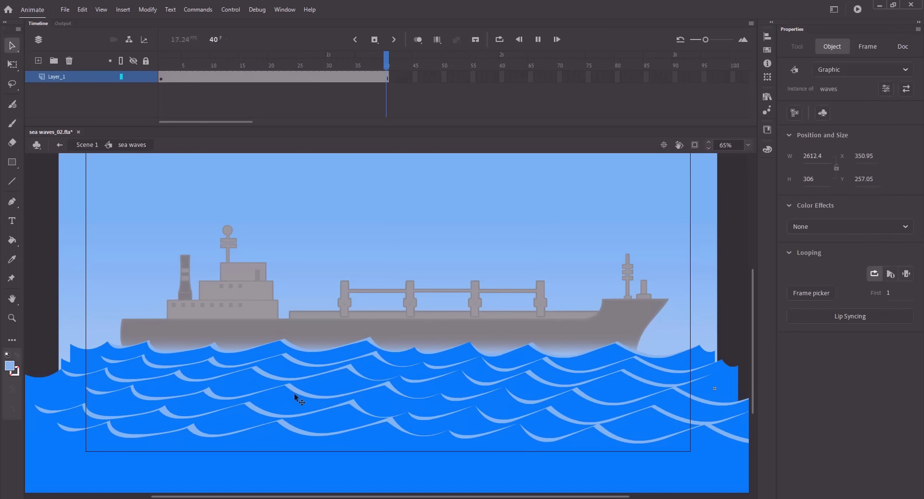
Duplicate the lowest waves instance, scale the copy to 105%, and place it at X 303.05, Y 281.8.
{"action": "left_click", "coordinate": [249, 208]}
{"action": "left_click", "coordinate": [275, 349]}
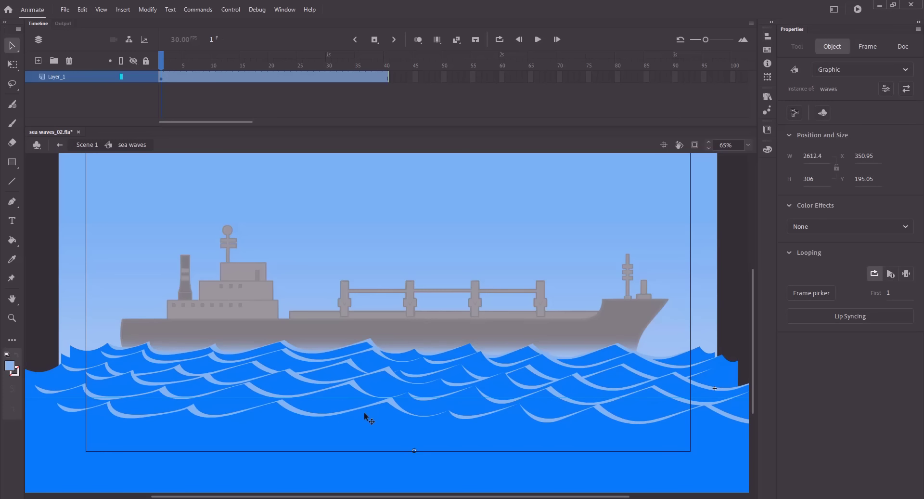
{"action": "key", "text": "ctrl+alt+s"}
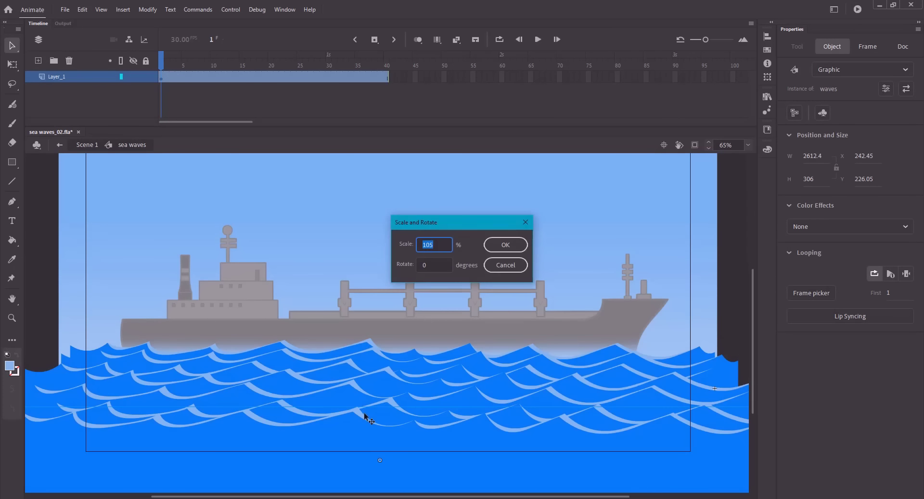
{"action": "key", "text": "Return"}
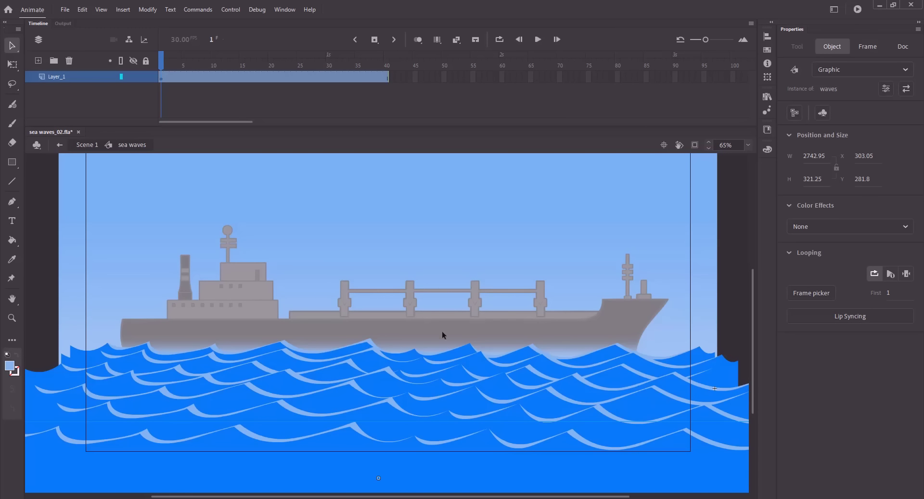
Set the first looping frame of the second waves instance to 10 and of the third to 20.
{"action": "left_click", "coordinate": [413, 365]}
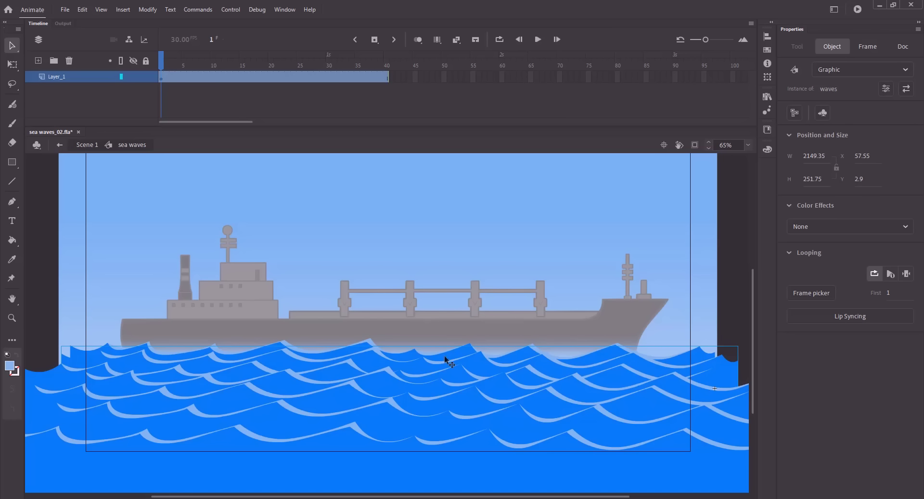
{"action": "left_click", "coordinate": [888, 293]}
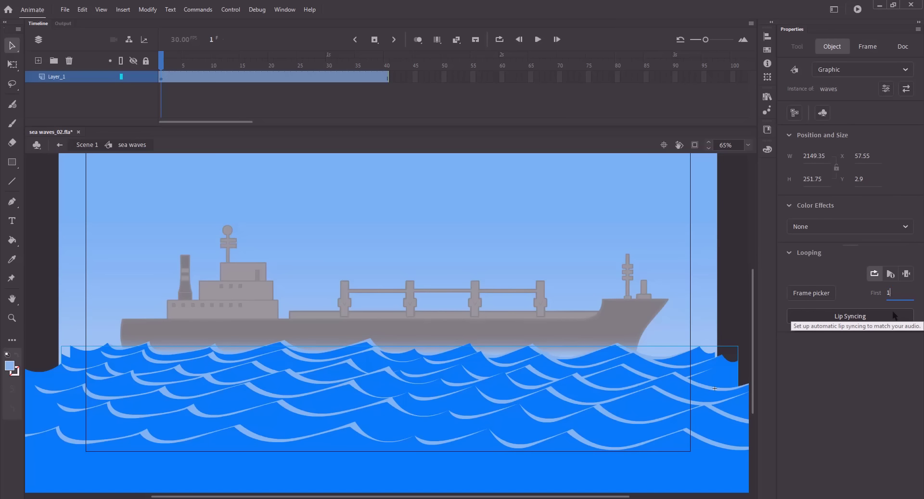
{"action": "key", "text": "Return"}
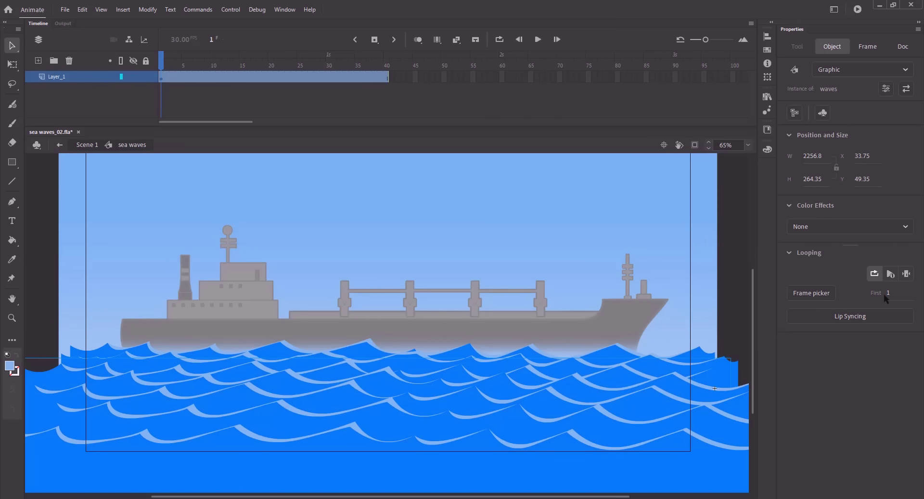
{"action": "left_click", "coordinate": [888, 293]}
{"action": "type", "text": "20"}
{"action": "key", "text": "Return"}
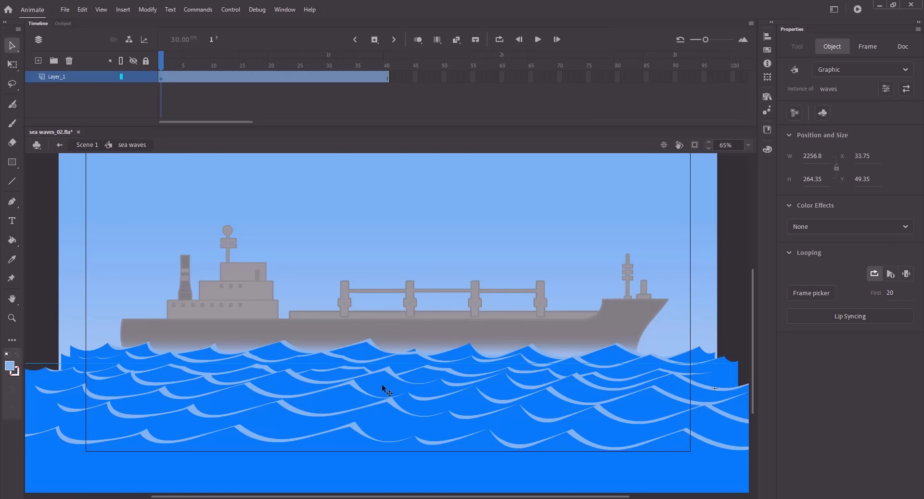
Set the first looping frames of the four lowest waves instances to 5, 35, 15 and 30, and play the animation.
{"action": "left_click", "coordinate": [889, 293]}
{"action": "type", "text": "05"}
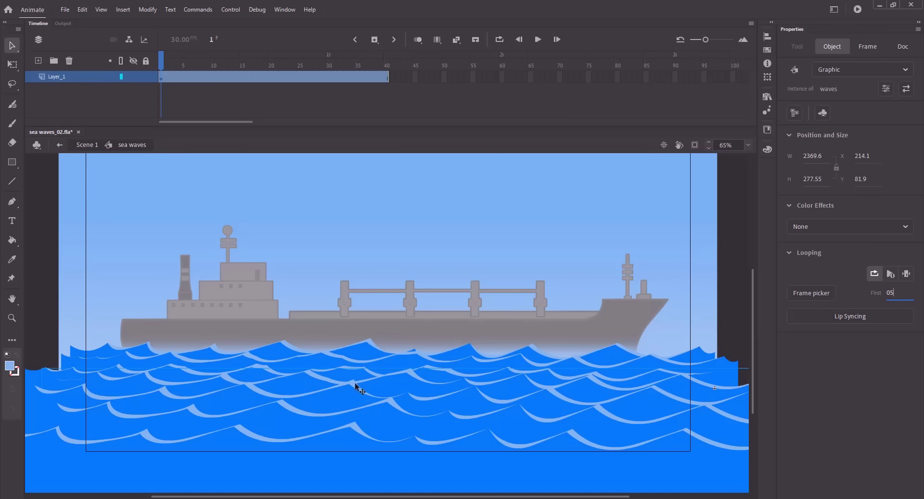
{"action": "key", "text": "Return"}
{"action": "left_click", "coordinate": [888, 293]}
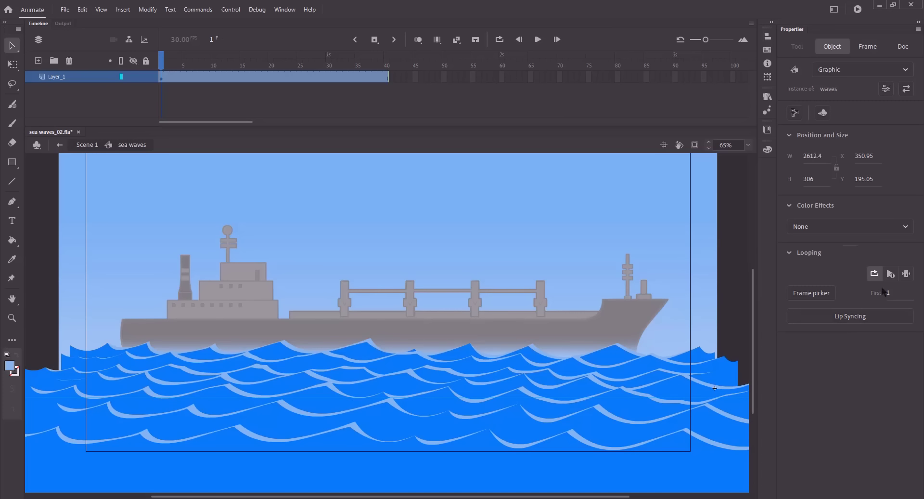
{"action": "type", "text": "15"}
{"action": "key", "text": "BackSpace"}
{"action": "key", "text": "BackSpace"}
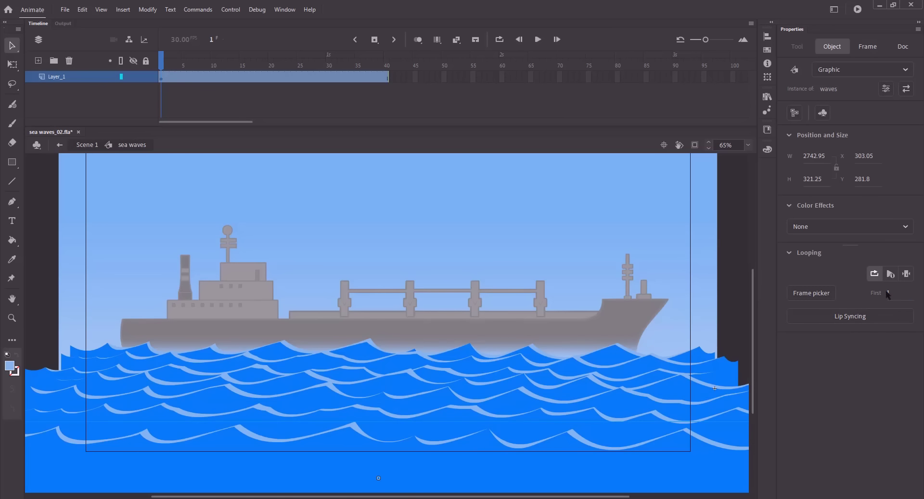
{"action": "type", "text": "30"}
{"action": "left_click", "coordinate": [438, 299]}
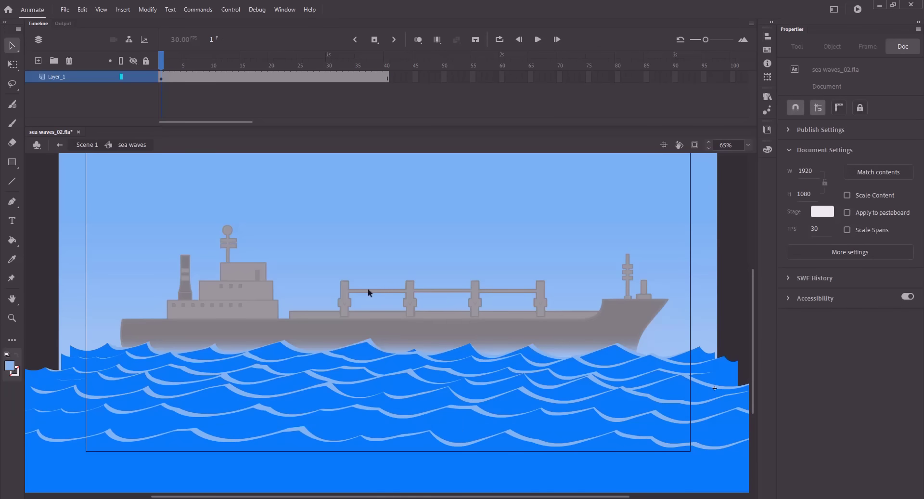
{"action": "key", "text": "Return"}
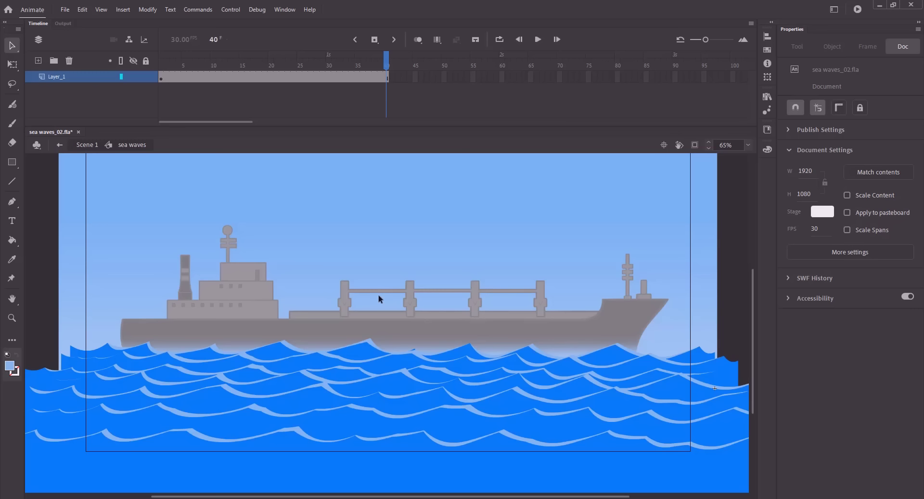
Apply an Alpha color effect of 10% to the topmost waves instance and 22% to the second one.
{"action": "left_click", "coordinate": [362, 350]}
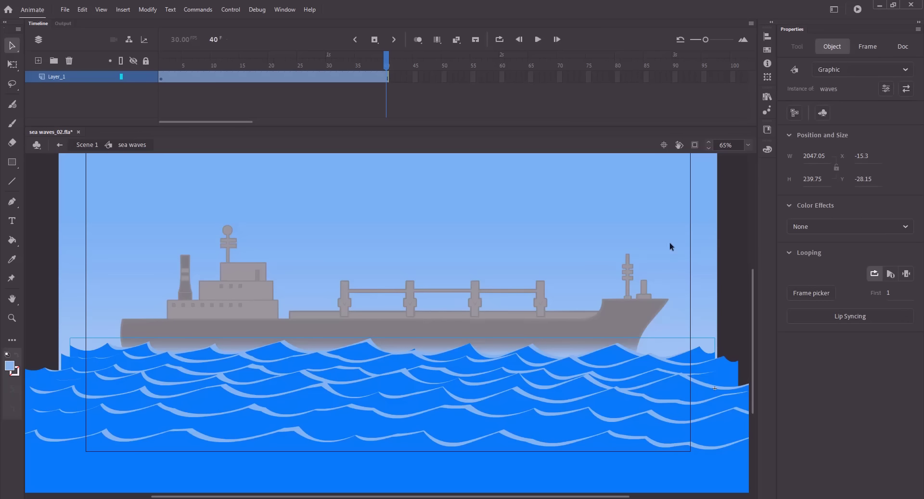
{"action": "left_click", "coordinate": [801, 226]}
{"action": "left_click", "coordinate": [802, 302]}
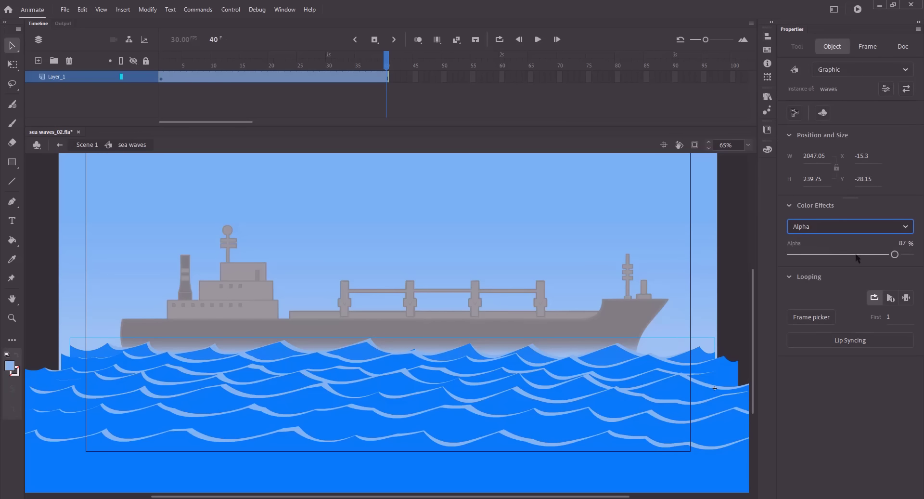
{"action": "left_click_drag", "start_coordinate": [834, 254], "coordinate": [803, 255]}
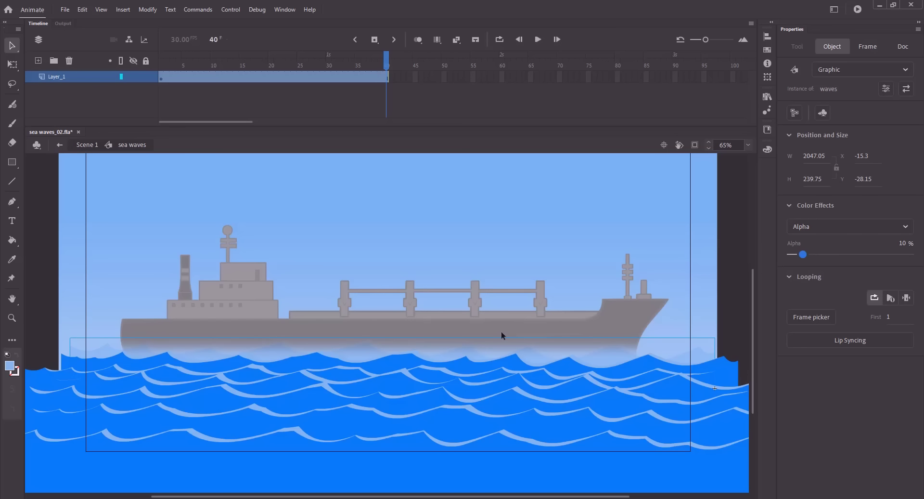
{"action": "left_click", "coordinate": [466, 349]}
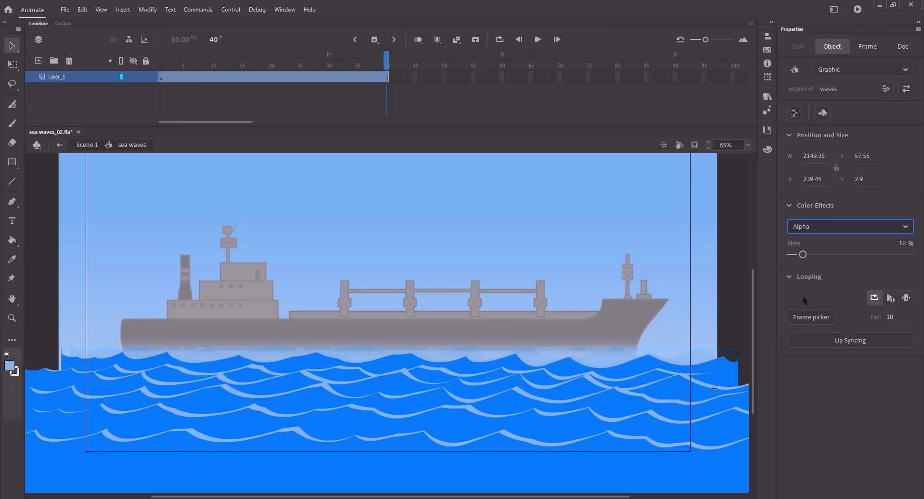
Apply Alpha color effects to the third and fourth waves instances, with 49% on the fourth.
{"action": "left_click", "coordinate": [486, 364]}
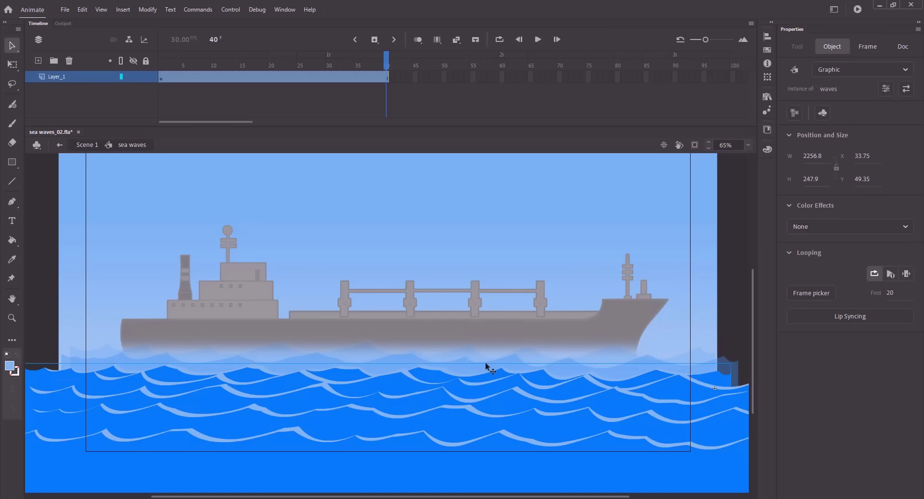
{"action": "left_click", "coordinate": [813, 227]}
{"action": "left_click", "coordinate": [805, 307]}
{"action": "left_click_drag", "start_coordinate": [829, 254], "coordinate": [905, 254]}
{"action": "left_click", "coordinate": [552, 370]}
{"action": "left_click", "coordinate": [813, 226]}
{"action": "left_click", "coordinate": [804, 305]}
Apply Alpha color effects to the three lowest waves instances, with 69% on the fifth and 96% on the last.
{"action": "left_click", "coordinate": [509, 398]}
{"action": "left_click", "coordinate": [813, 226]}
{"action": "left_click", "coordinate": [805, 306]}
{"action": "left_click", "coordinate": [475, 419]}
{"action": "left_click", "coordinate": [813, 227]}
{"action": "left_click", "coordinate": [802, 306]}
{"action": "left_click", "coordinate": [504, 414]}
{"action": "left_click", "coordinate": [813, 227]}
{"action": "left_click", "coordinate": [803, 306]}
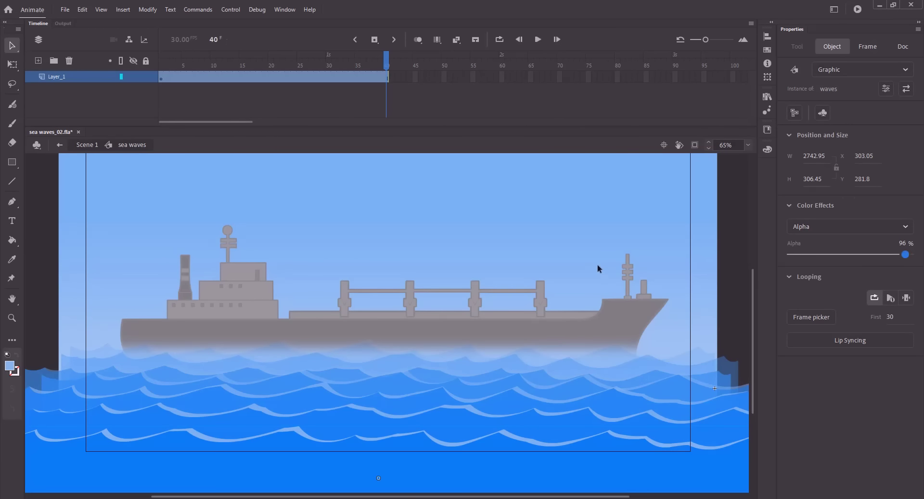
Return to Scene 1 to review the faded waves against the ship, and reopen the sea waves symbol.
{"action": "left_click", "coordinate": [88, 147]}
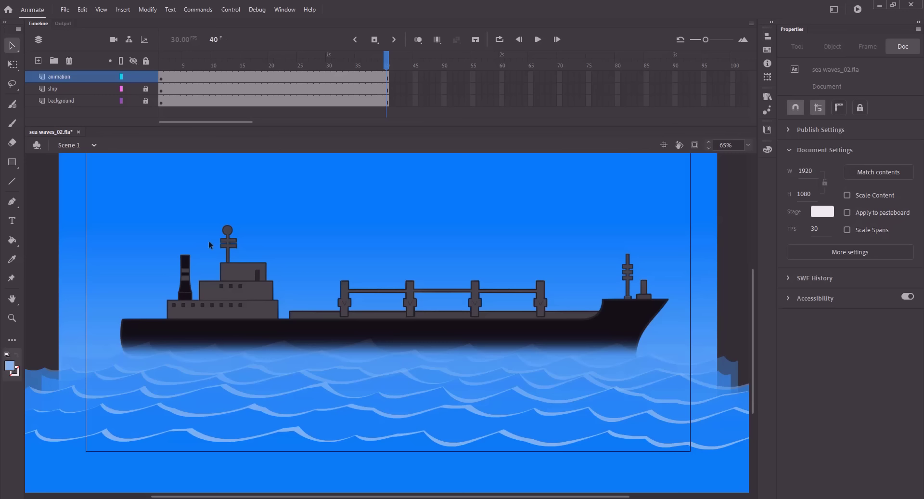
{"action": "double_click", "coordinate": [393, 400]}
Tilt the topmost waves instance with Free Transform so that its right end rises slightly.
{"action": "left_click", "coordinate": [360, 350]}
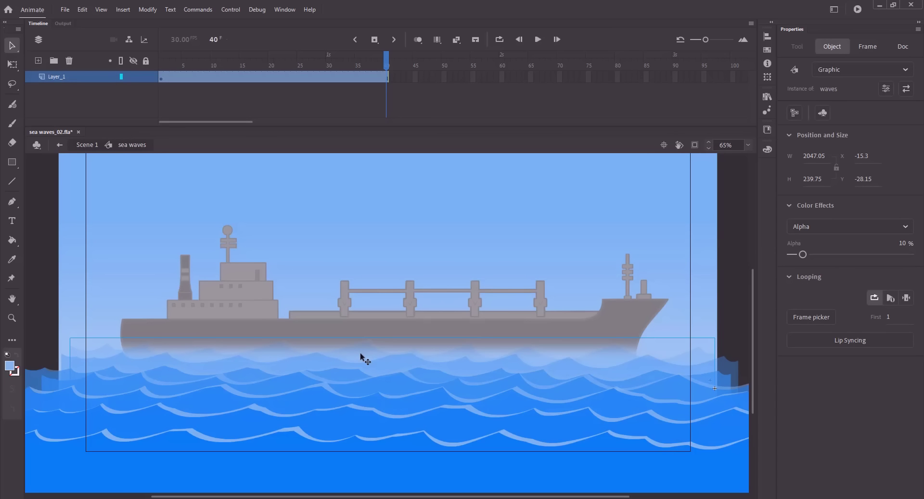
{"action": "key", "text": "q"}
{"action": "left_click_drag", "start_coordinate": [715, 357], "coordinate": [714, 319]}
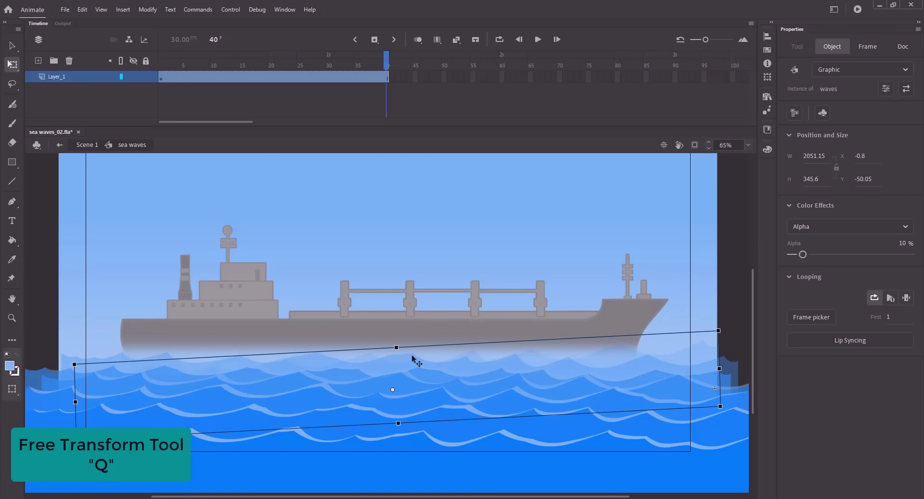
{"action": "key", "text": "ctrl+z"}
{"action": "key", "text": "ctrl+z"}
{"action": "key", "text": "ctrl+z"}
Skew the second waves instance with Free Transform so that it slopes down towards its right end.
{"action": "left_click_drag", "start_coordinate": [734, 351], "coordinate": [725, 371]}
{"action": "key", "text": "ctrl+z"}
{"action": "key", "text": "ctrl+z"}
{"action": "key", "text": "ctrl+z"}
{"action": "key", "text": "ctrl+z"}
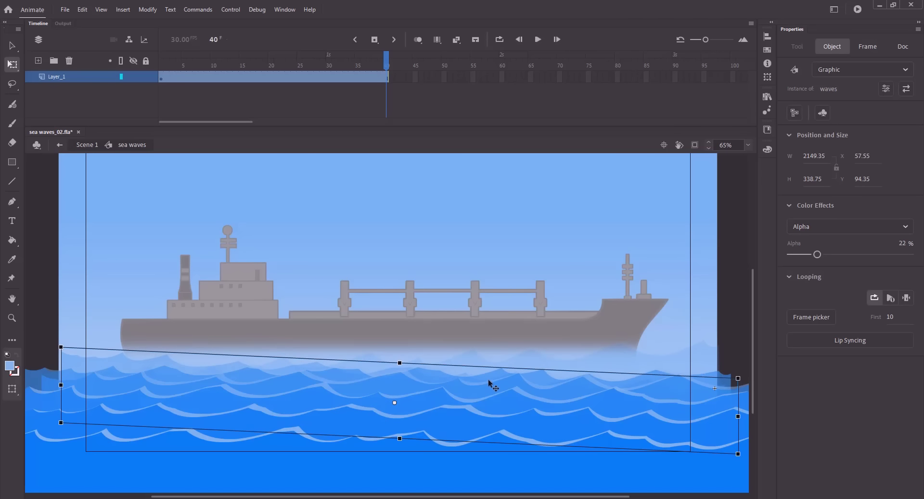
Try to skew the third waves instance slightly with Free Transform.
{"action": "left_click_drag", "start_coordinate": [730, 383], "coordinate": [725, 377]}
{"action": "key", "text": "ctrl+z"}
{"action": "key", "text": "ctrl+z"}
{"action": "key", "text": "ctrl+z"}
{"action": "key", "text": "ctrl+z"}
{"action": "key", "text": "ctrl+z"}
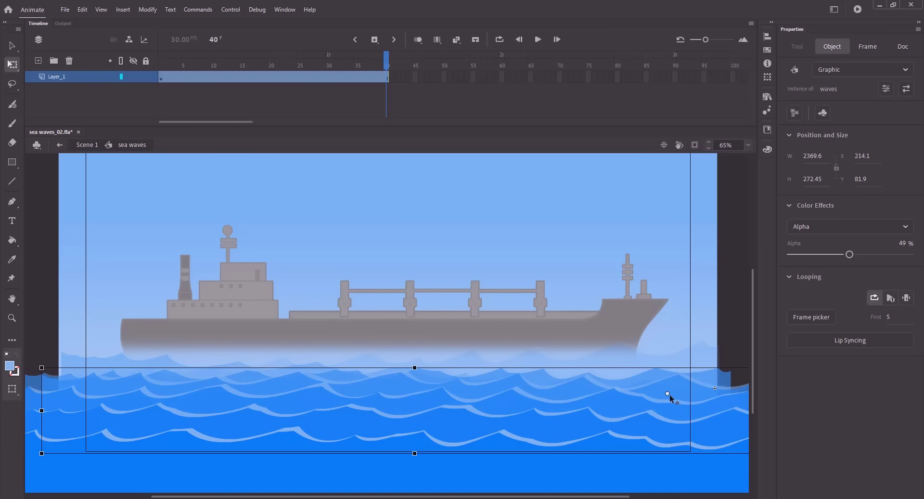
Skew the 49% alpha waves instance slightly down towards its left end with Free Transform and move its transformation point near its centre.
{"action": "left_click_drag", "start_coordinate": [670, 397], "coordinate": [629, 388]}
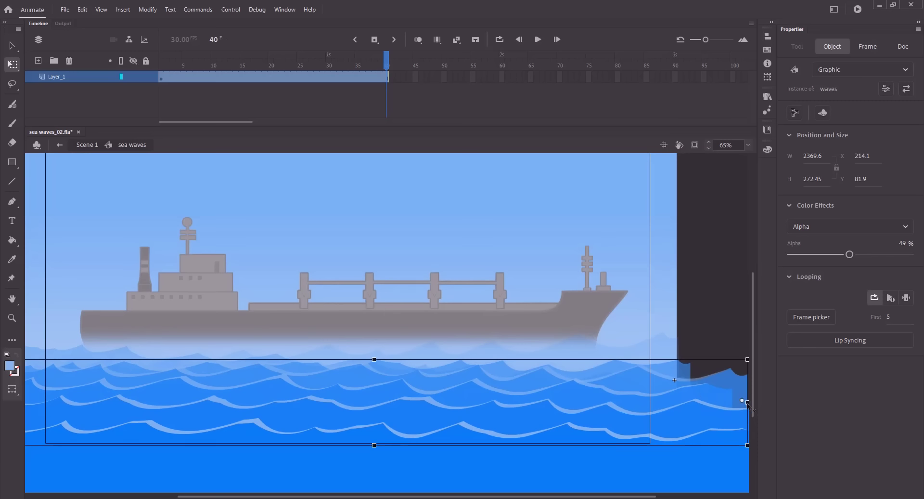
{"action": "key", "text": "ctrl+minus"}
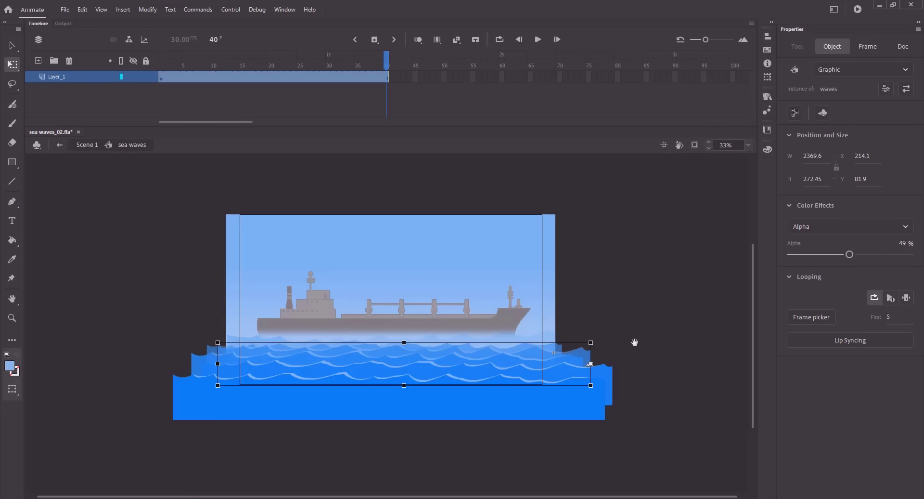
{"action": "left_click_drag", "start_coordinate": [635, 341], "coordinate": [639, 334]}
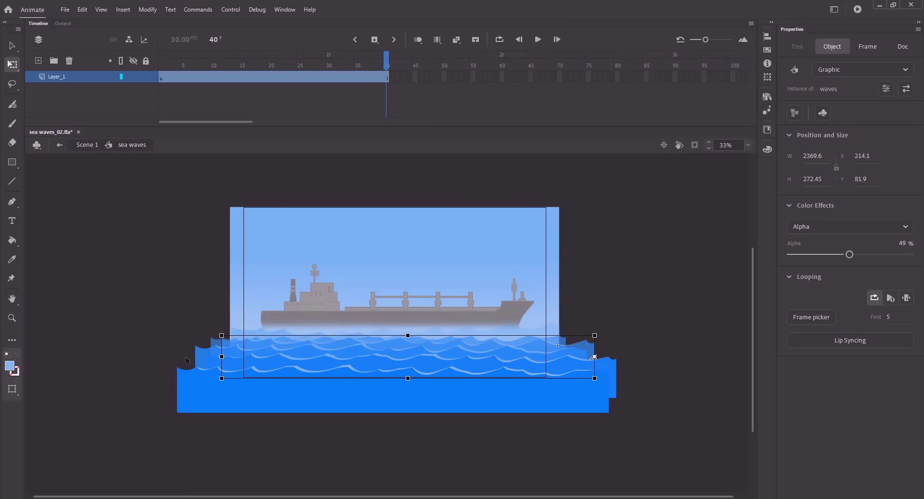
{"action": "left_click", "coordinate": [283, 352]}
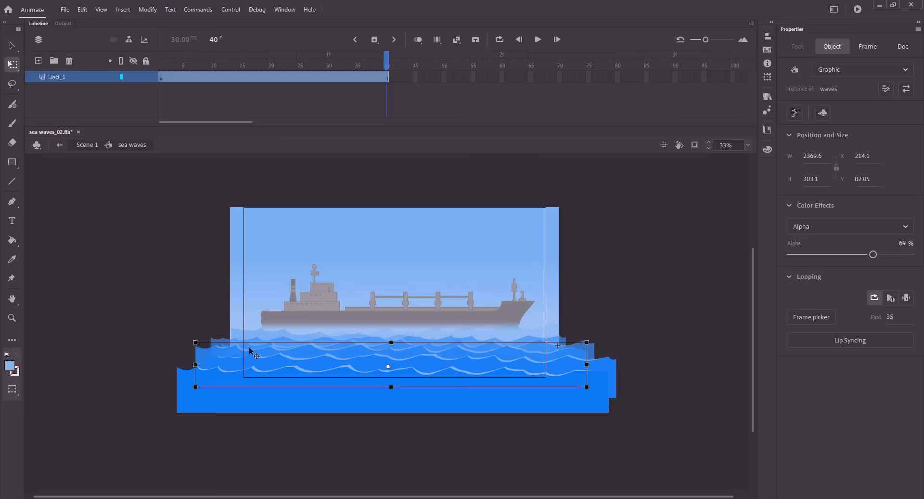
{"action": "left_click", "coordinate": [252, 353]}
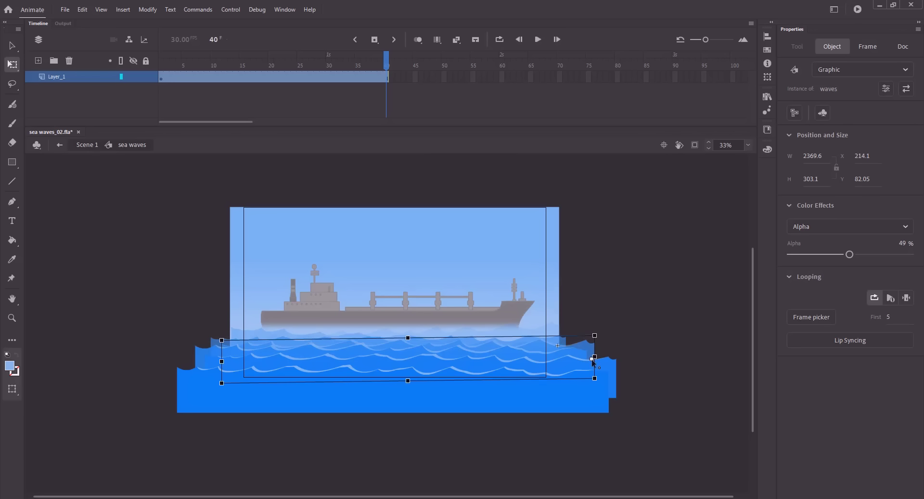
{"action": "left_click_drag", "start_coordinate": [593, 359], "coordinate": [400, 359]}
Enlarge the frontmost and the 69% alpha waves instances with Free Transform so that they reach further past both sides of the stage.
{"action": "left_click", "coordinate": [439, 314]}
{"action": "left_click", "coordinate": [426, 356]}
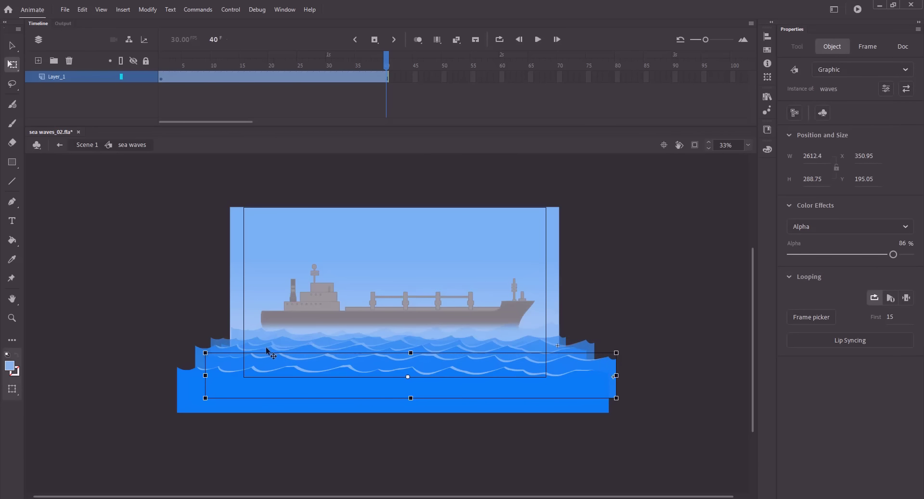
{"action": "left_click", "coordinate": [268, 353]}
{"action": "left_click_drag", "start_coordinate": [195, 364], "coordinate": [166, 388]}
{"action": "left_click", "coordinate": [192, 372]}
{"action": "left_click", "coordinate": [169, 344]}
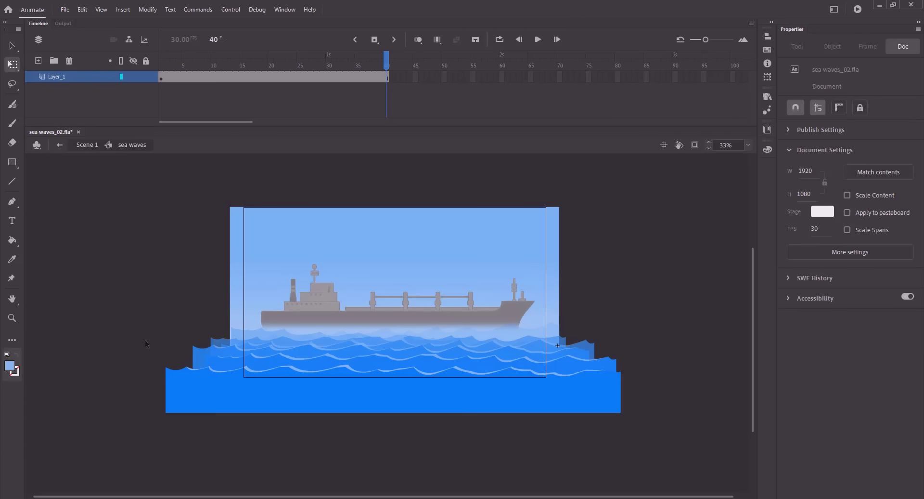
Return to Scene 1 and clip the content outside the stage.
{"action": "key", "text": "v"}
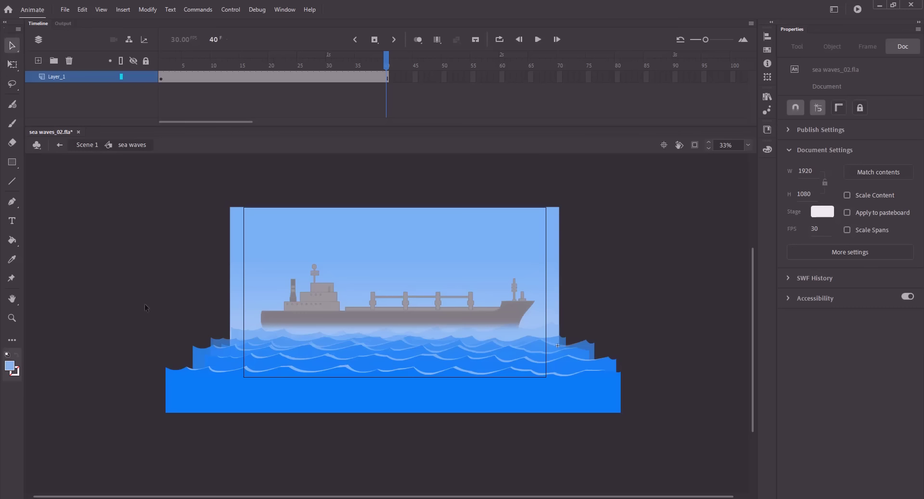
{"action": "left_click", "coordinate": [83, 145]}
{"action": "left_click", "coordinate": [122, 194]}
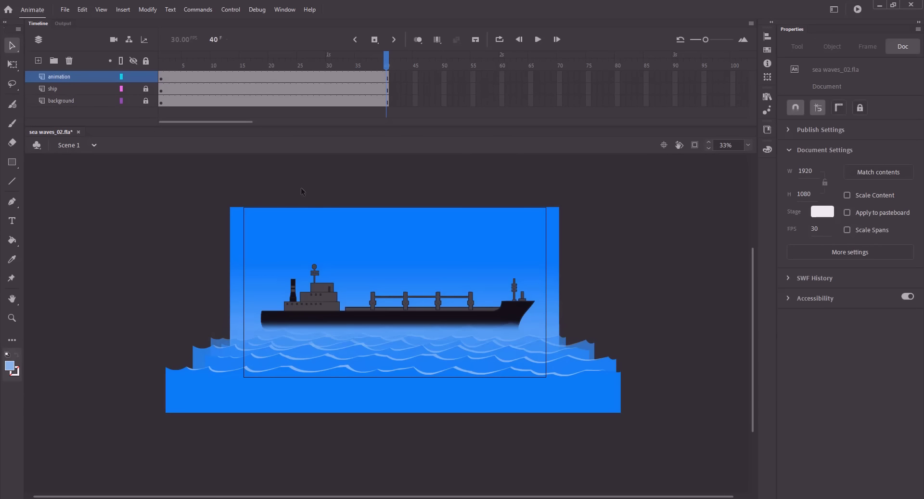
{"action": "key", "text": "ctrl+equal"}
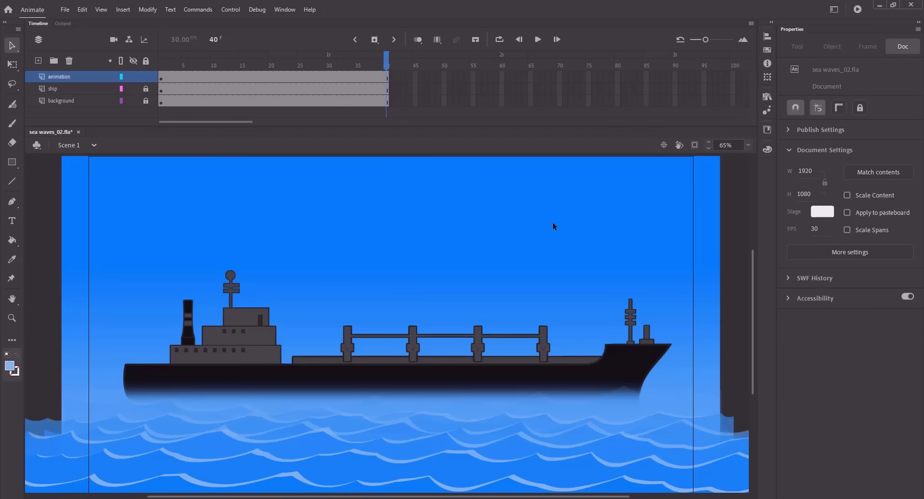
{"action": "left_click", "coordinate": [694, 145]}
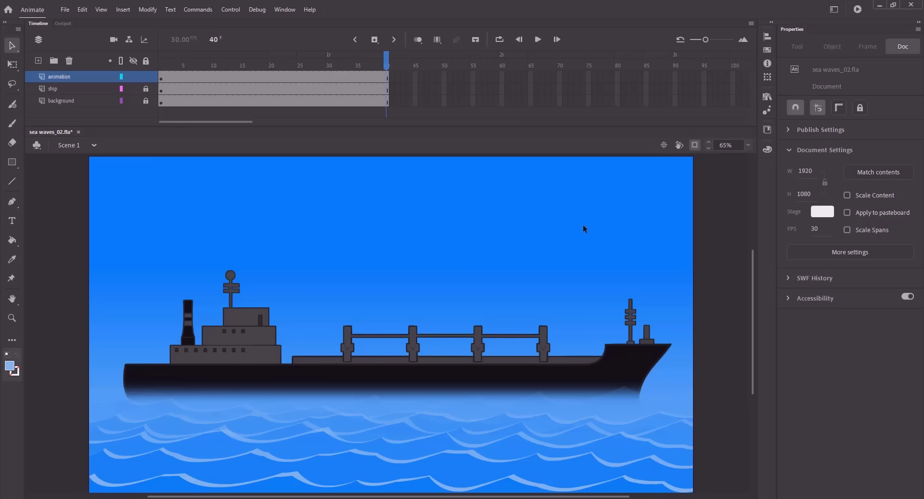
Play the layered wave animation on the main timeline and test the movie as an SWF.
{"action": "key", "text": "Return"}
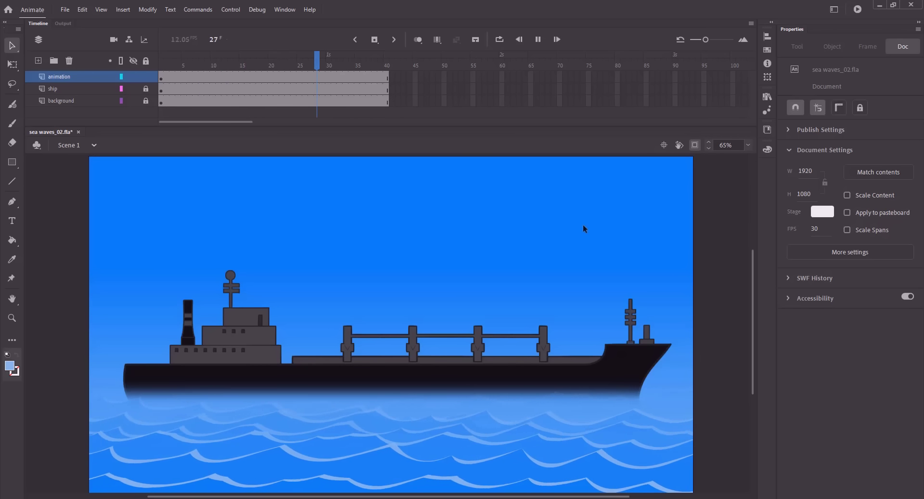
{"action": "key", "text": "ctrl+Return"}
{"action": "key", "text": "Return"}
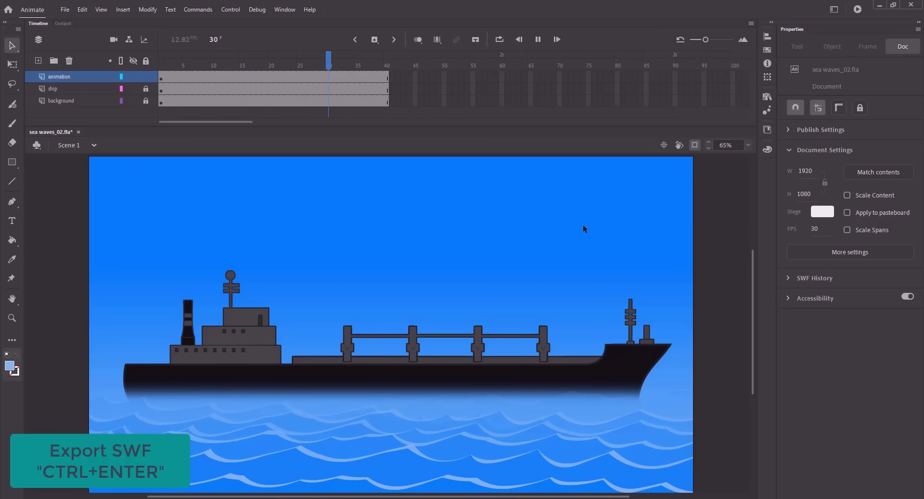
{"action": "key", "text": "ctrl+Return"}
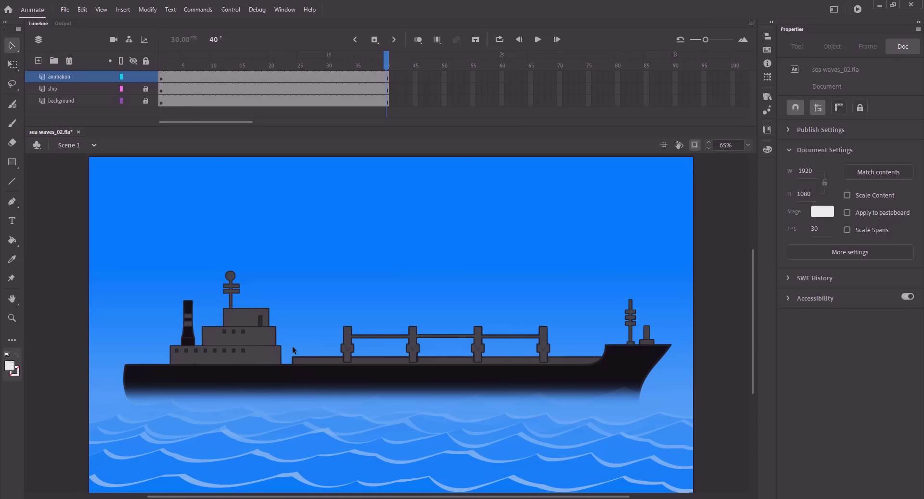
In the waves symbol nested inside sea waves, move the end keyframes of Layer_1 and Layer_2 to frame 70 and preview the tweens.
{"action": "left_click", "coordinate": [371, 420]}
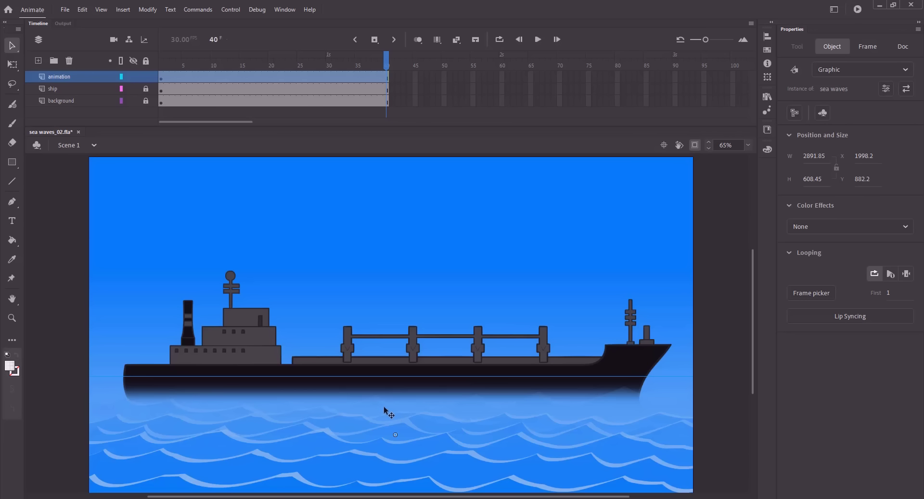
{"action": "double_click", "coordinate": [382, 407]}
{"action": "double_click", "coordinate": [379, 389]}
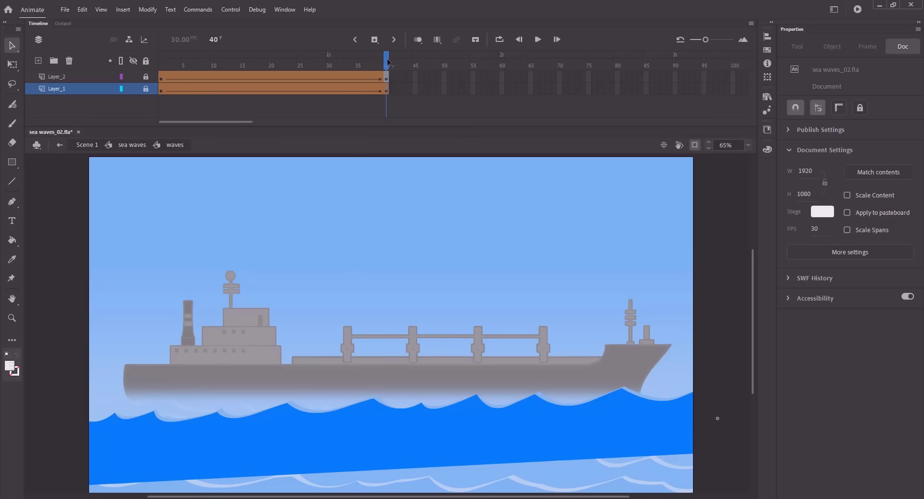
{"action": "left_click", "coordinate": [388, 91]}
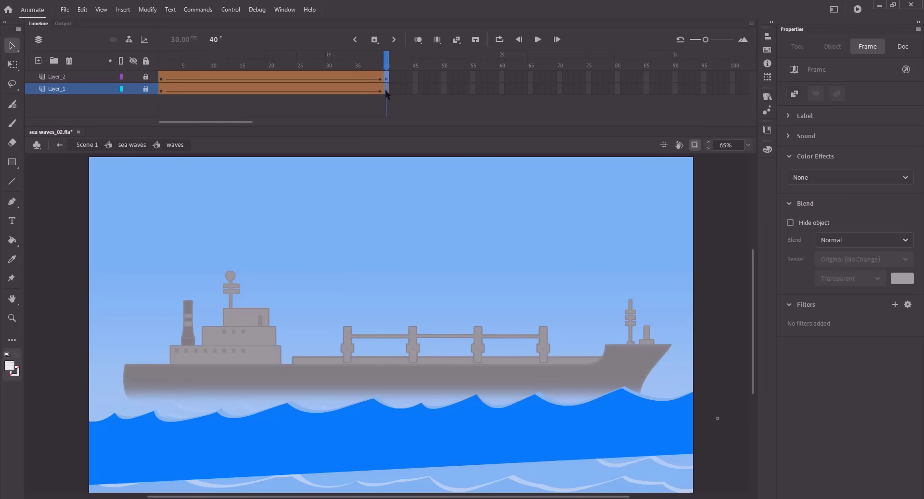
{"action": "left_click", "coordinate": [559, 77]}
{"action": "key", "text": "F5"}
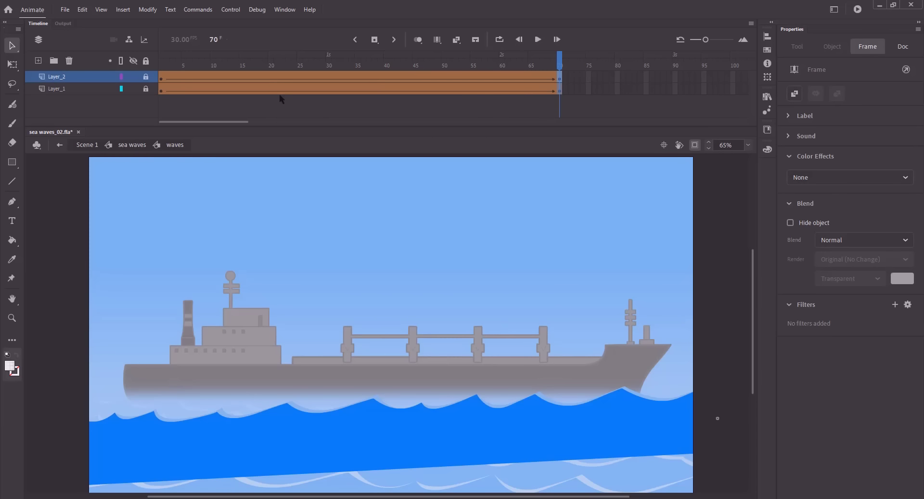
{"action": "key", "text": "Return"}
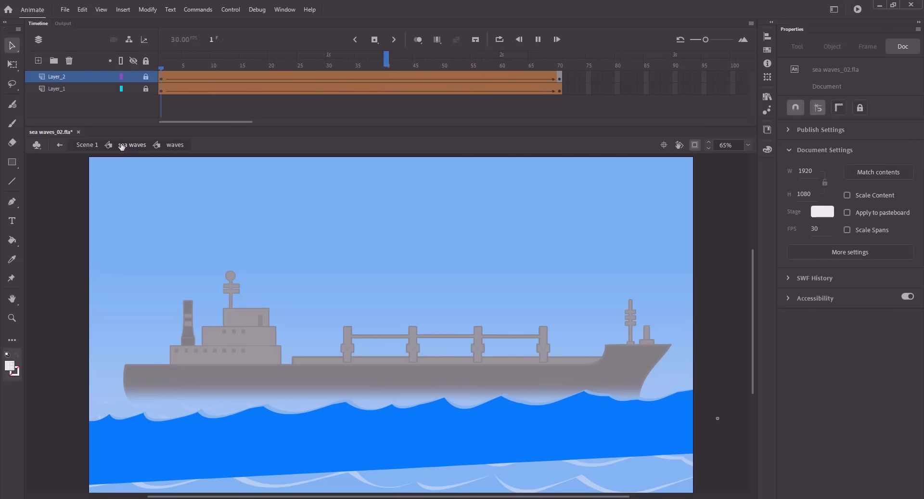
Return to the sea waves symbol and extend its Layer_1 to frame 70.
{"action": "left_click", "coordinate": [122, 145]}
{"action": "left_click", "coordinate": [229, 189]}
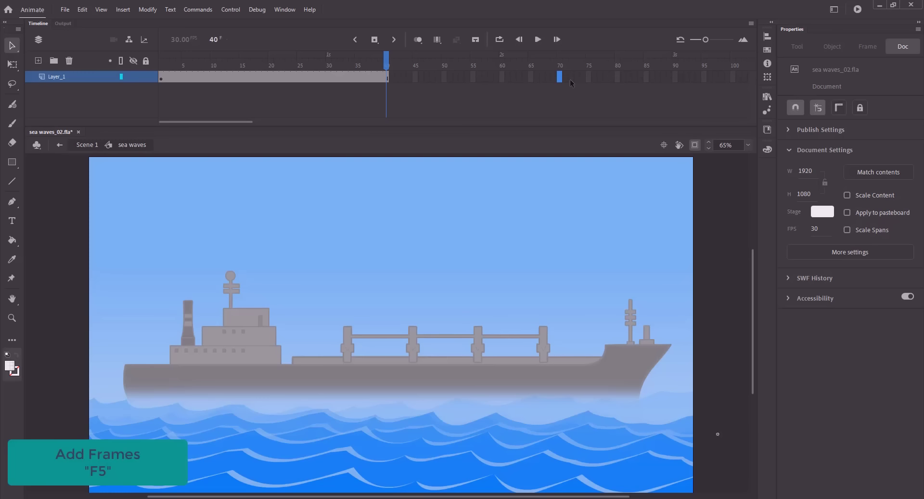
{"action": "key", "text": "F5"}
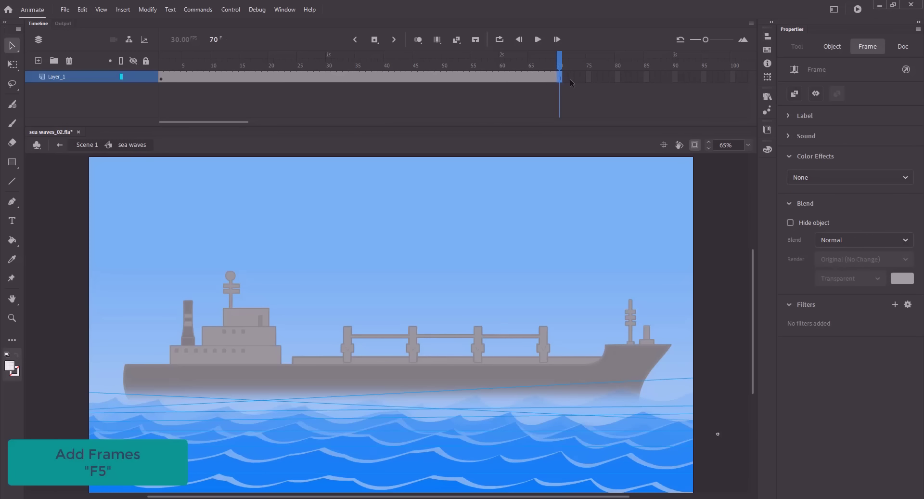
In Scene 1, extend the animation, ship and background layers to frame 70.
{"action": "left_click", "coordinate": [86, 145]}
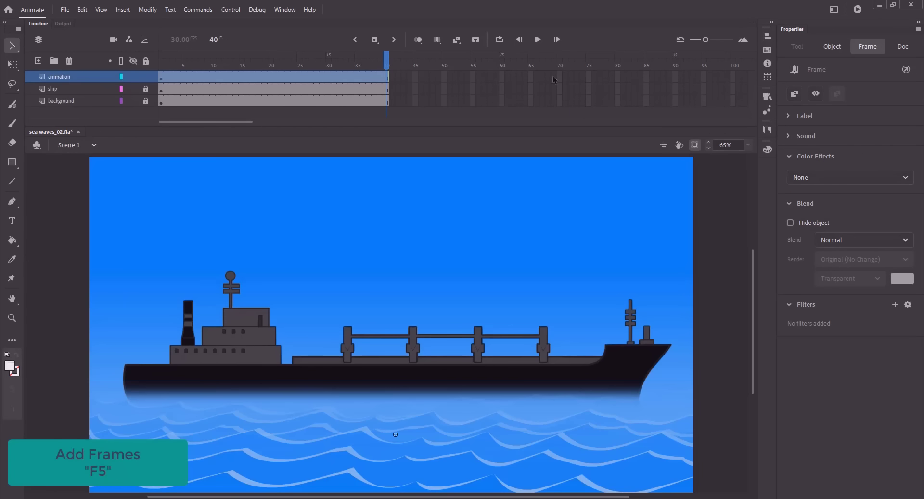
{"action": "left_click", "coordinate": [558, 100], "text": "shift"}
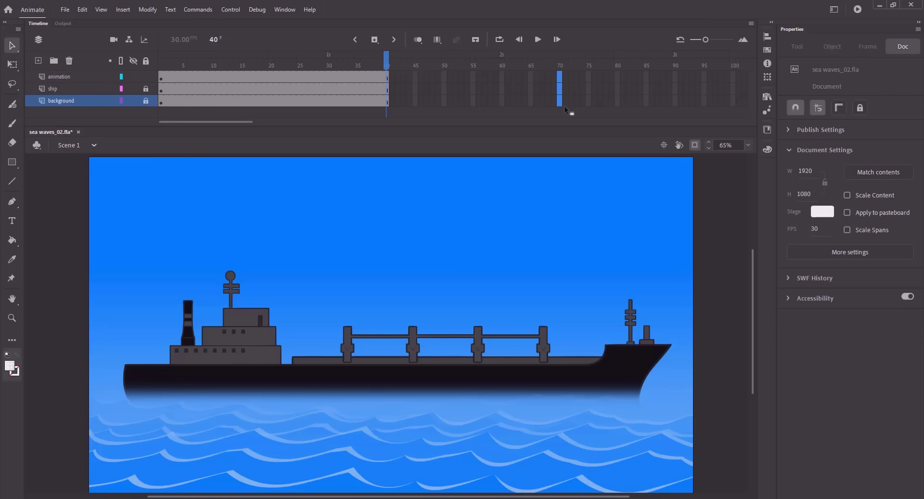
{"action": "key", "text": "F5"}
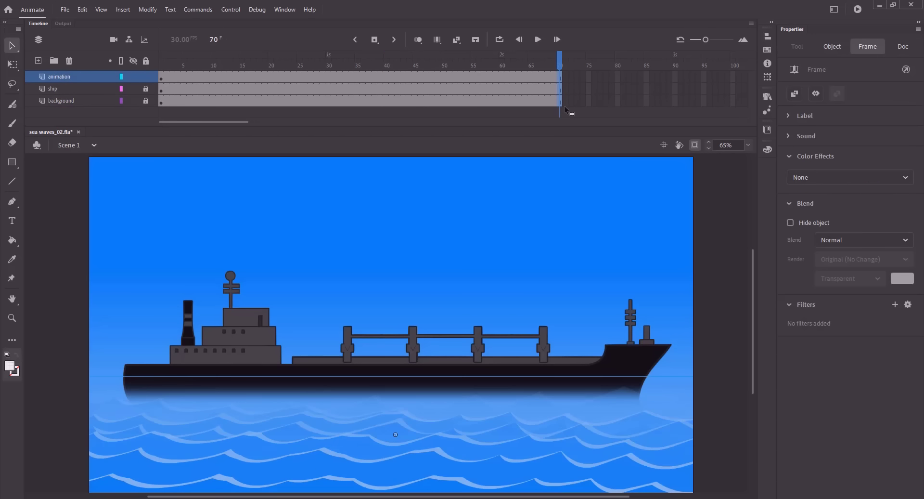
Play the lengthened animation in Scene 1 and test the movie as an SWF.
{"action": "left_click", "coordinate": [487, 262]}
{"action": "key", "text": "Return"}
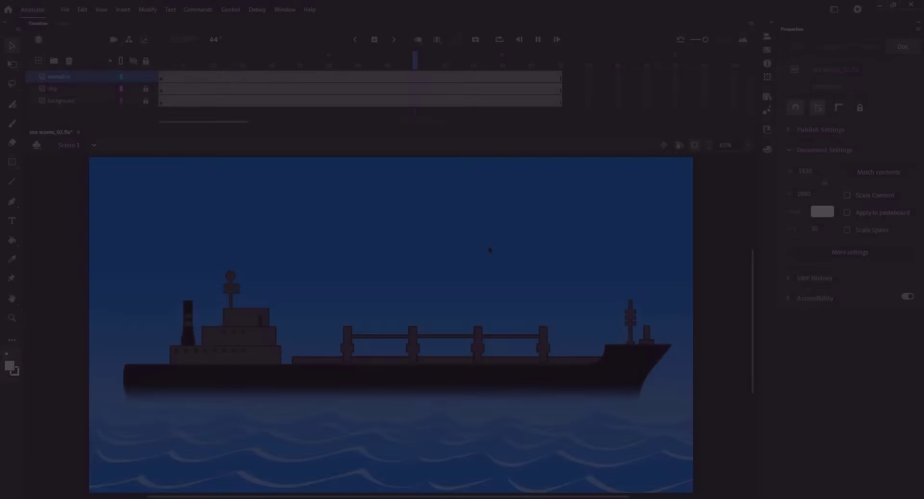
{"action": "key", "text": "ctrl+Return"}
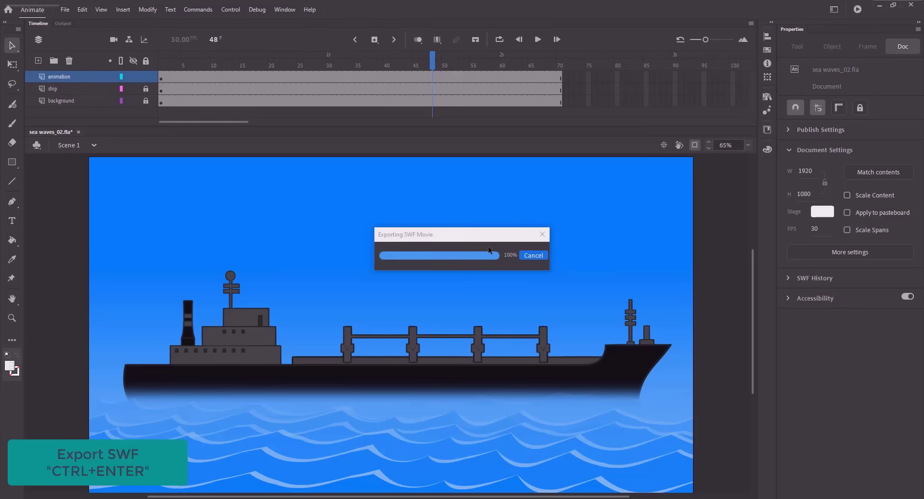